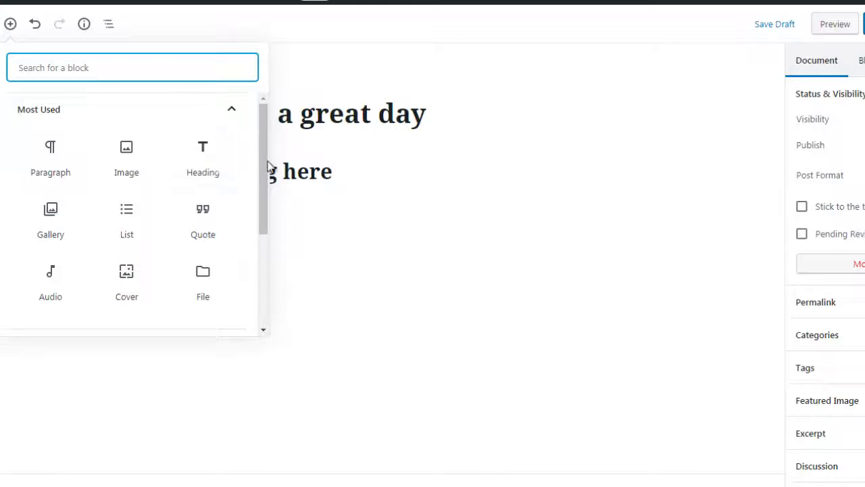
Examine the blocks offered in the Most Used and Common Blocks categories of the block library.
left_click_drag(261, 162, 264, 178)
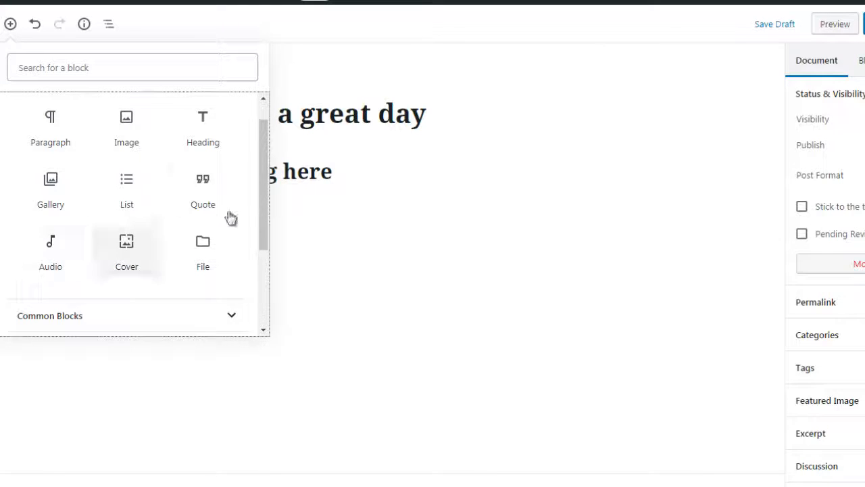
scroll(261, 172, "up", 1)
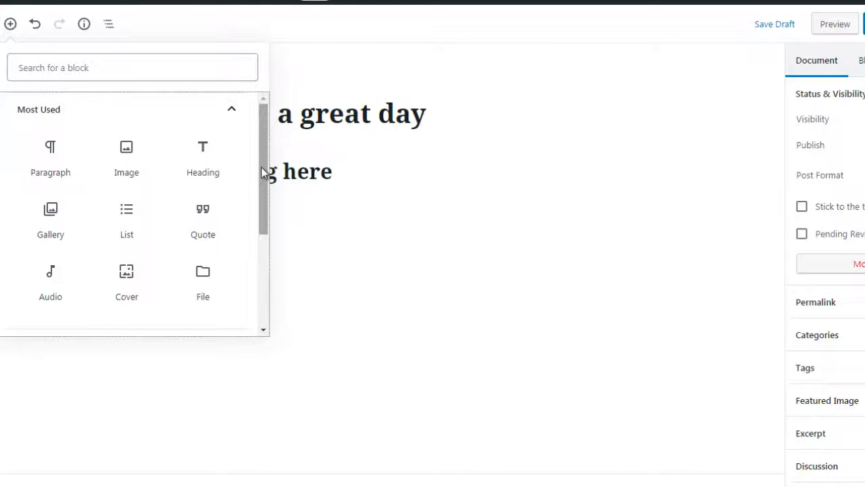
left_click_drag(261, 167, 270, 281)
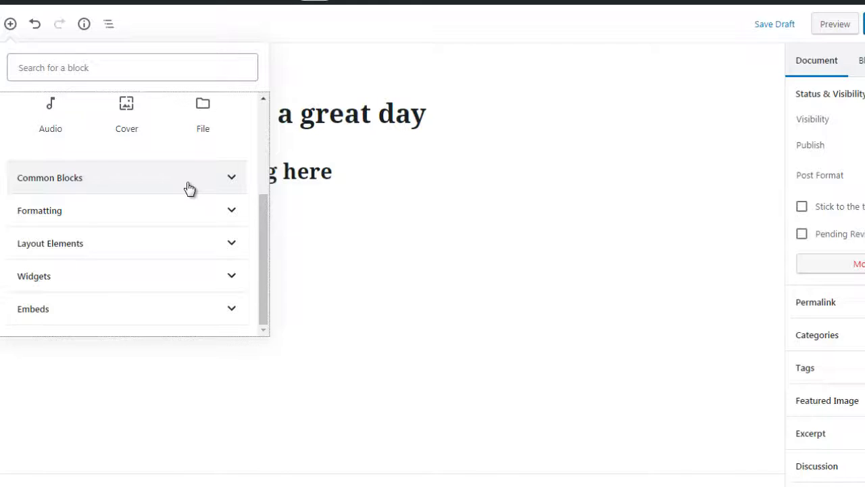
left_click(189, 187)
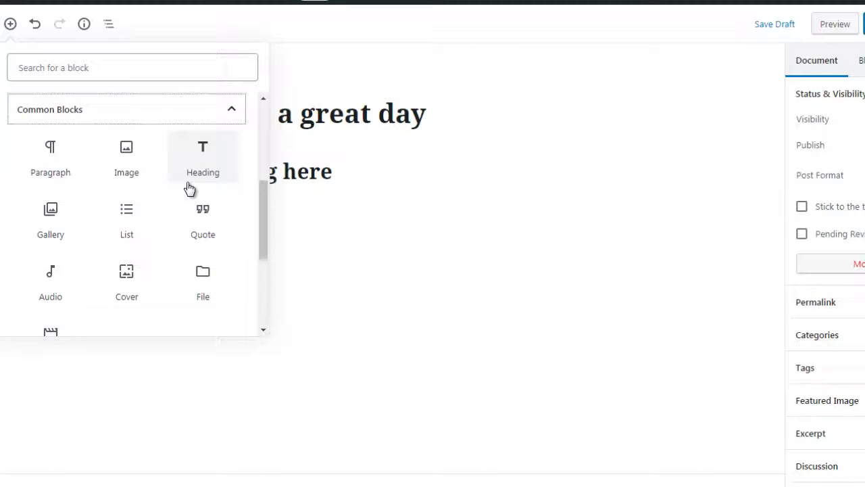
scroll(262, 215, "down", 1)
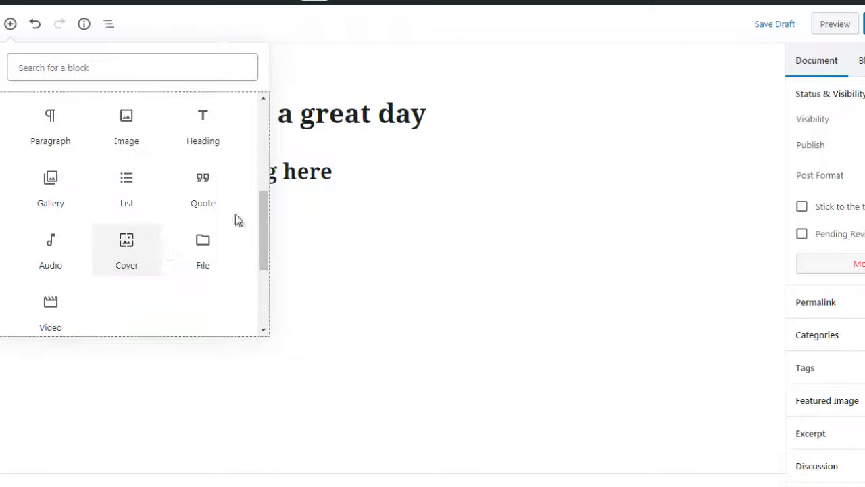
scroll(264, 208, "up", 1)
mouse_move(263, 205)
left_mouse_down()
mouse_move(262, 229)
mouse_move(259, 222)
left_mouse_up()
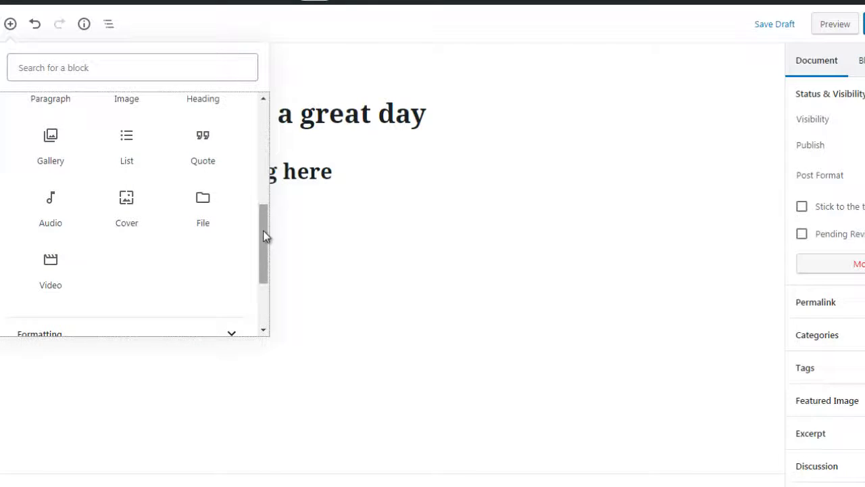
left_click_drag(263, 246, 264, 278)
Look through the blocks in the Formatting, Layout Elements and Widgets categories.
left_click(212, 215)
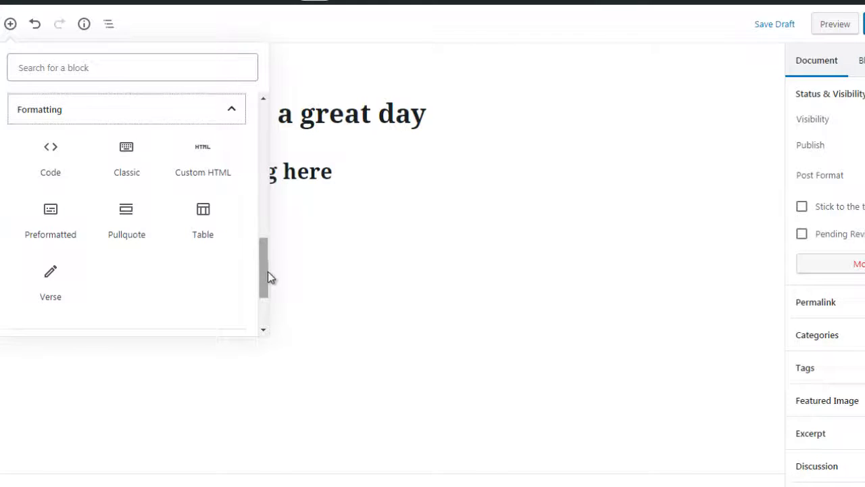
left_click_drag(263, 275, 264, 314)
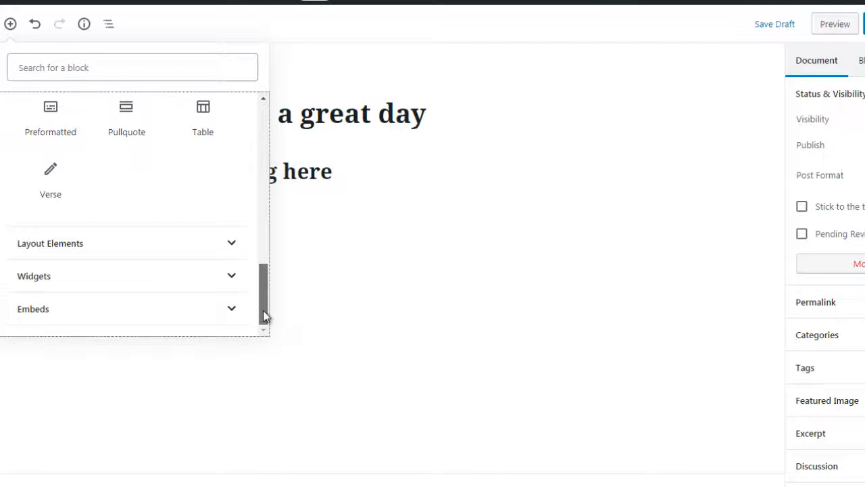
left_click(139, 249)
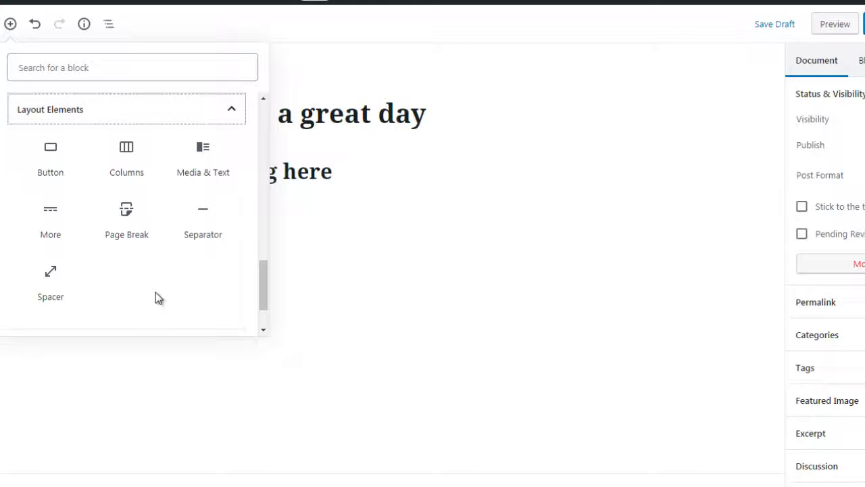
left_click_drag(264, 292, 264, 324)
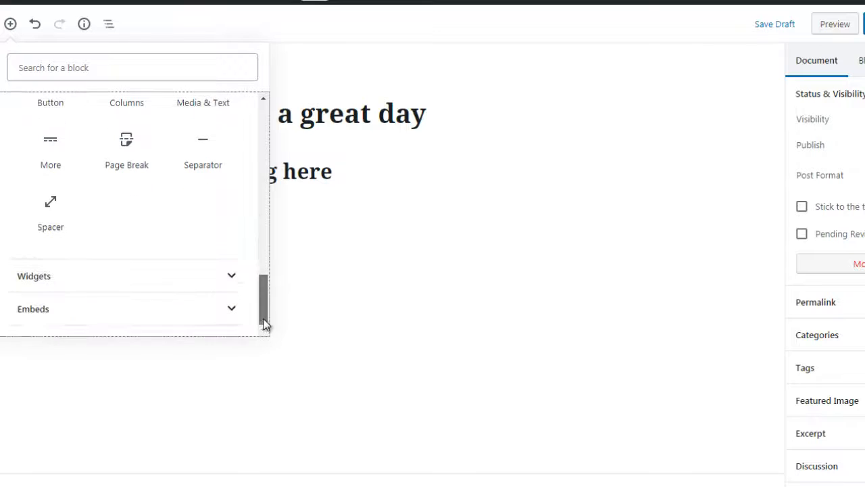
left_click(179, 285)
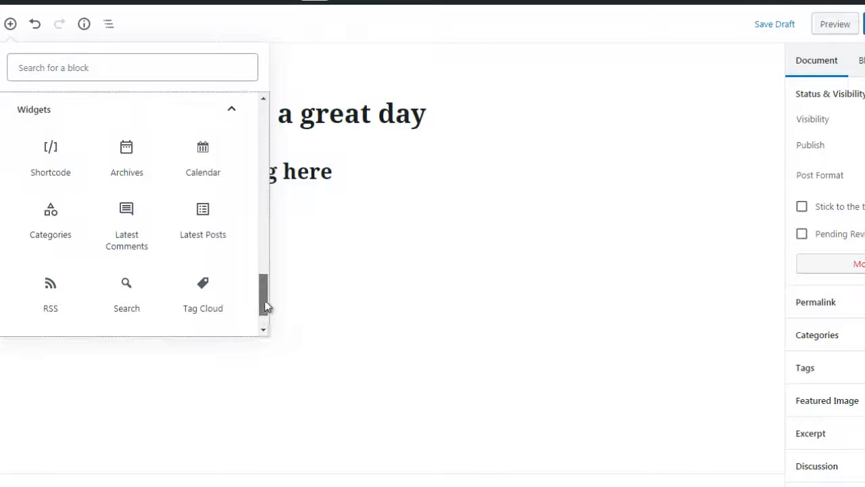
left_click_drag(266, 305, 266, 331)
Look through the Embeds category down to its last blocks, return to Most Used, and close the block library.
left_click(219, 311)
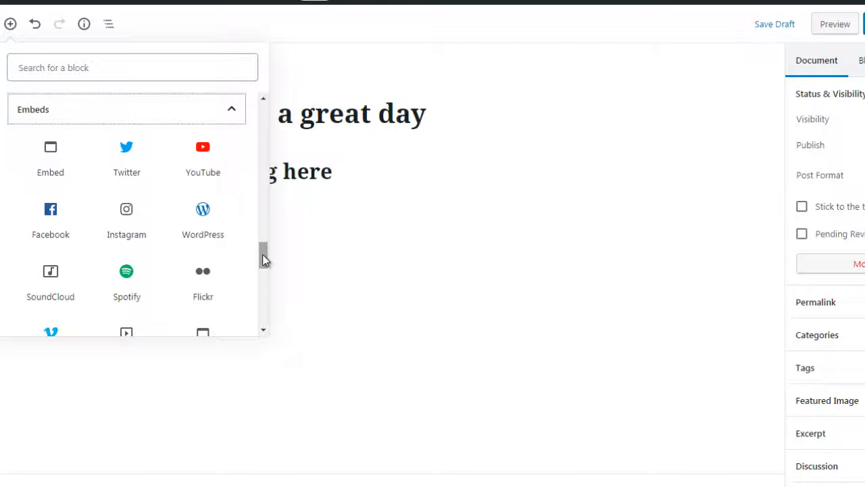
left_click_drag(264, 259, 262, 275)
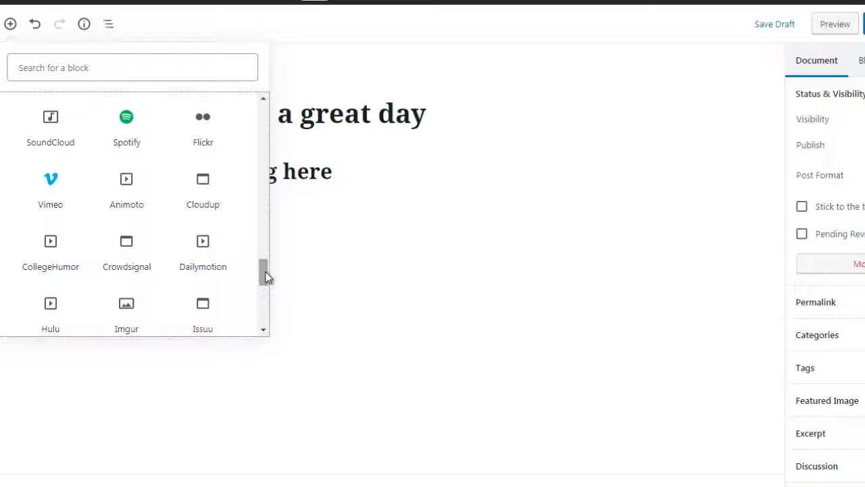
left_click_drag(265, 275, 264, 312)
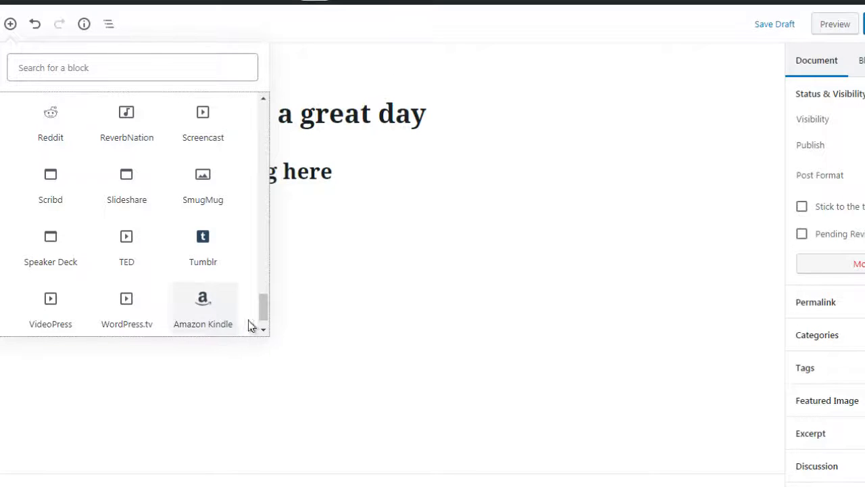
left_click_drag(264, 308, 278, 106)
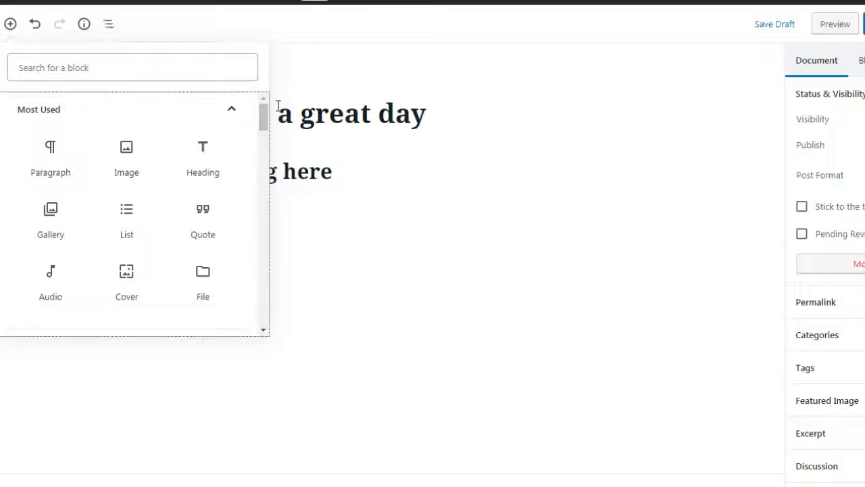
left_click(330, 76)
Select the "heading here" block to view its formatting options and settings, and deselect it.
left_click(217, 171)
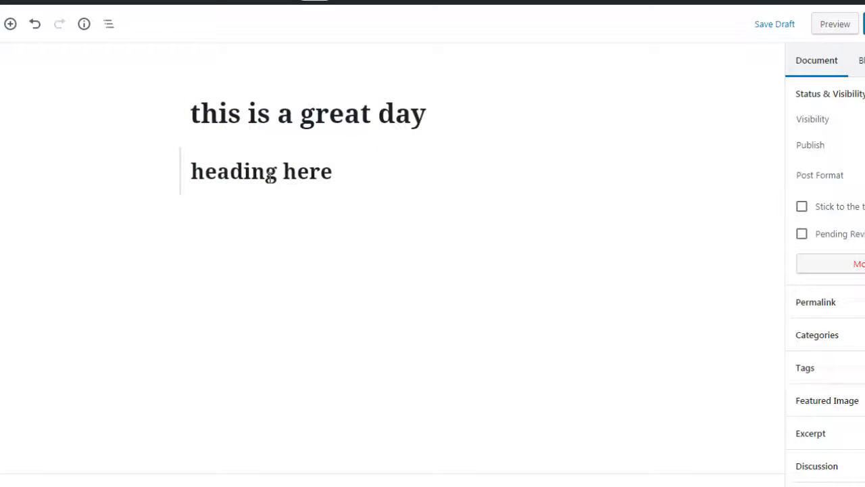
left_click(270, 178)
left_click(353, 270)
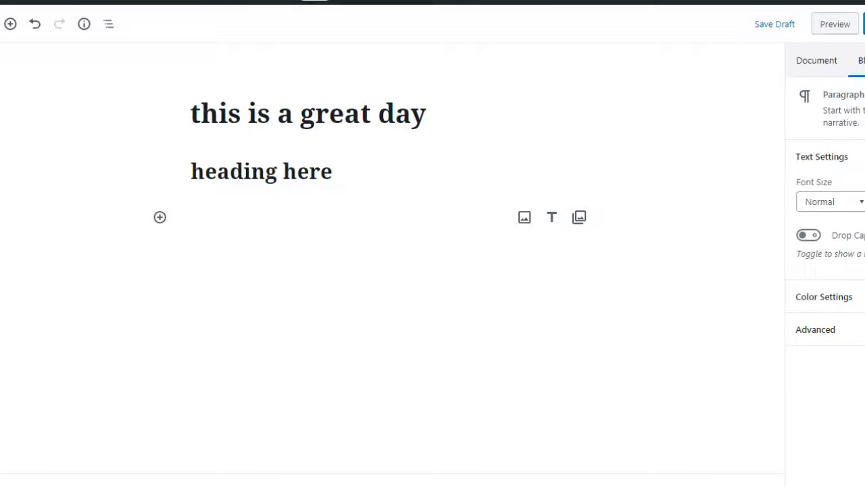
left_click(321, 178)
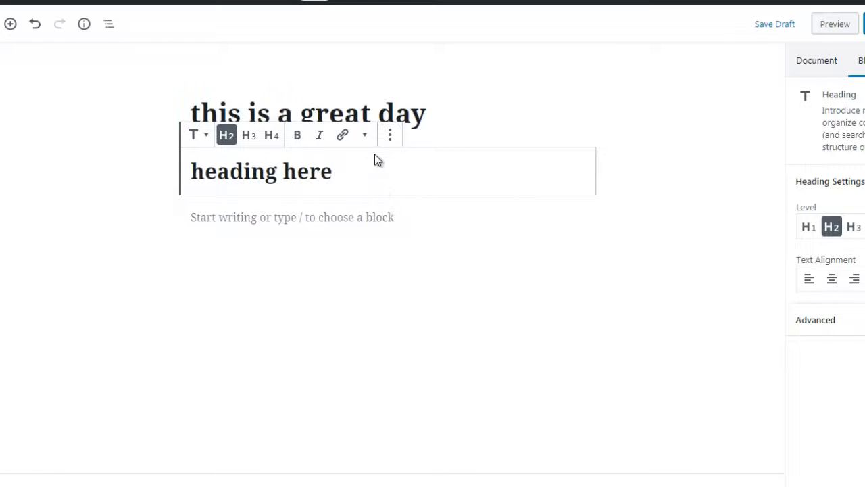
left_click(144, 185)
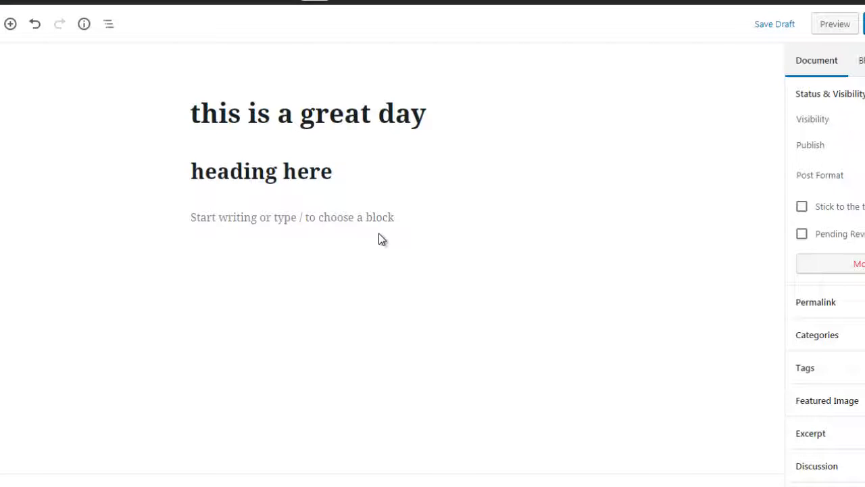
Switch the editor to Fullscreen Mode.
mouse_move(333, 218)
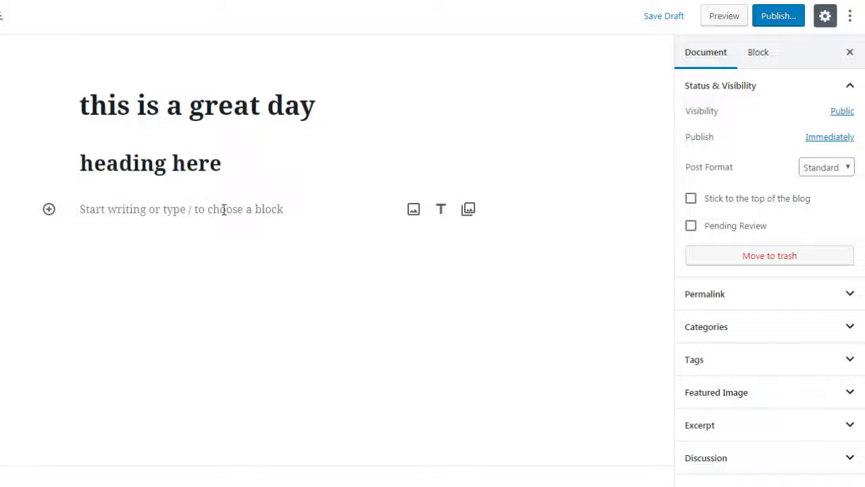
left_click(848, 21)
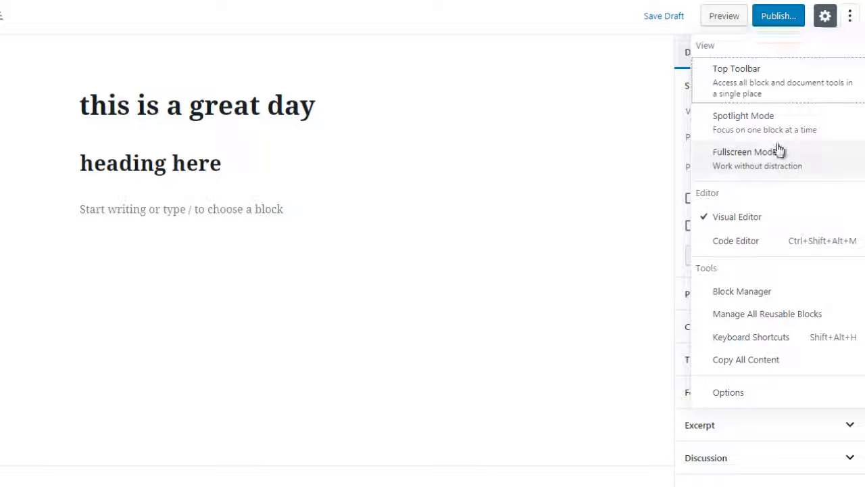
left_click(729, 165)
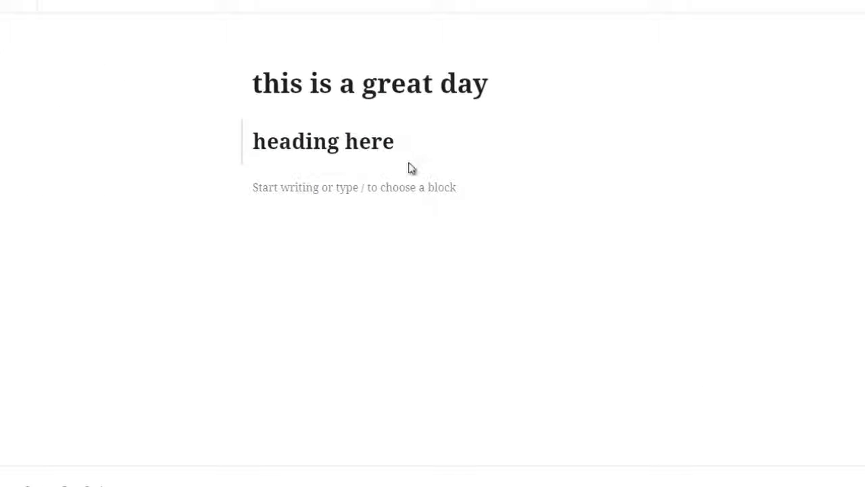
Insert a List block directly below the "heading here" heading with the bullet items 1, 2, 3, 4 and 5.
left_click(451, 167)
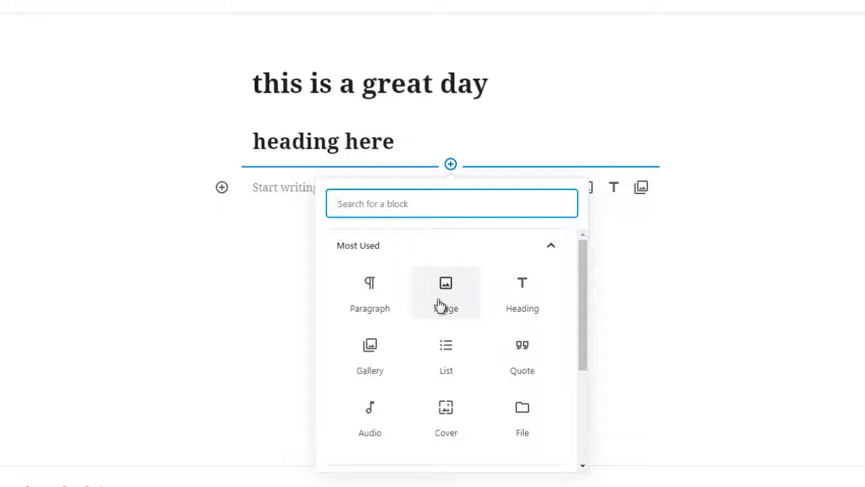
left_click(441, 369)
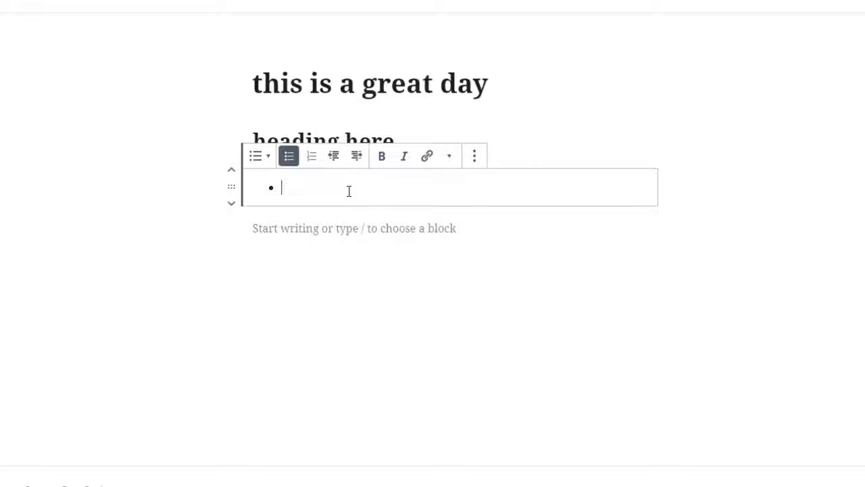
type("1")
key("Return")
type("2")
key("Return")
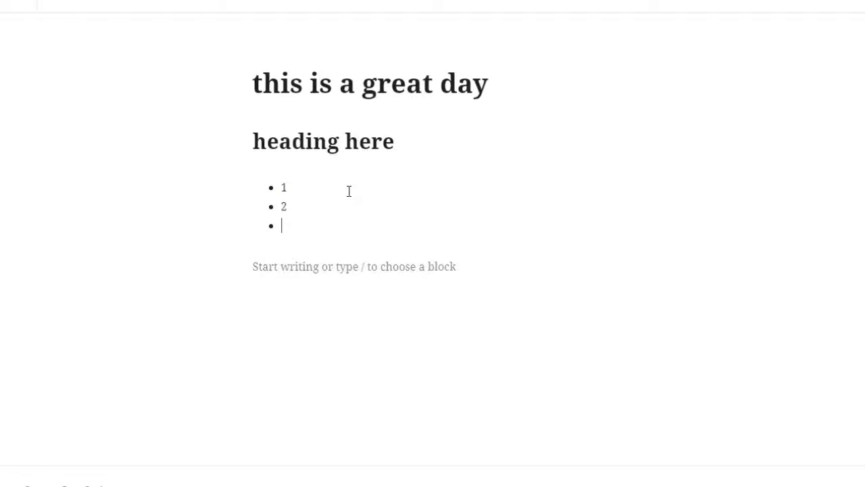
type("3")
key("Return")
type("4")
key("Return")
type("5")
key("Return")
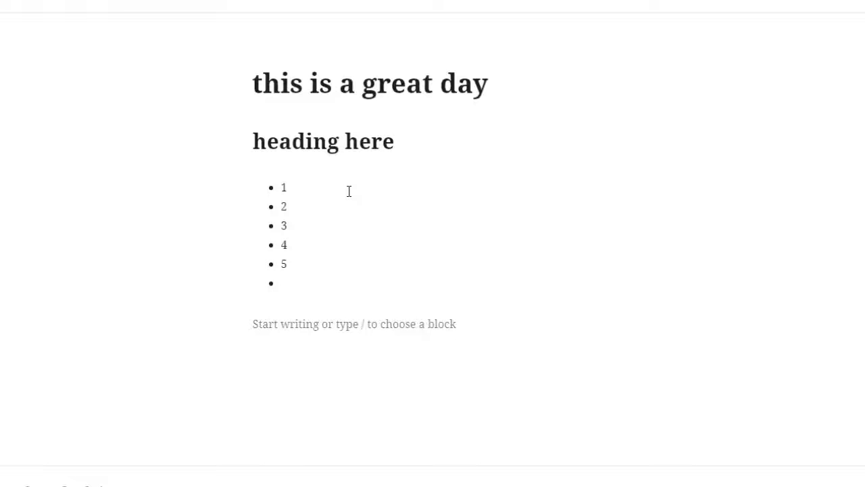
Add a Quote block below the list containing the text "This is a quote".
left_click(371, 324)
left_click(222, 325)
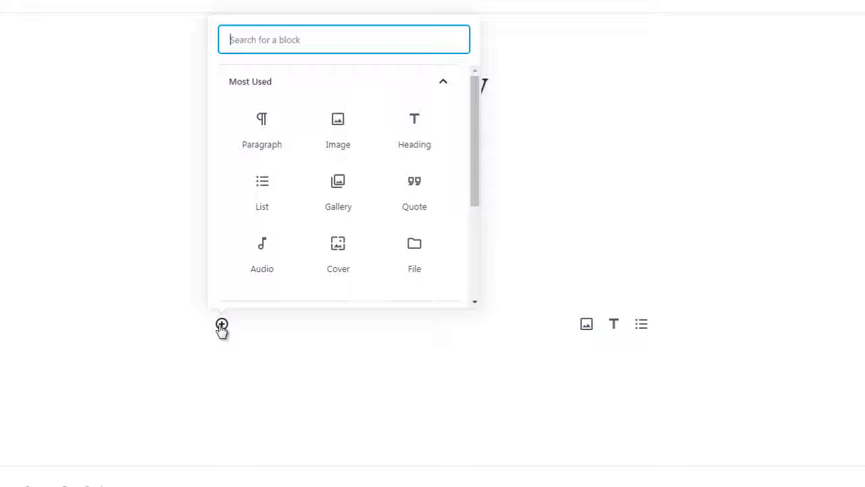
left_click(417, 196)
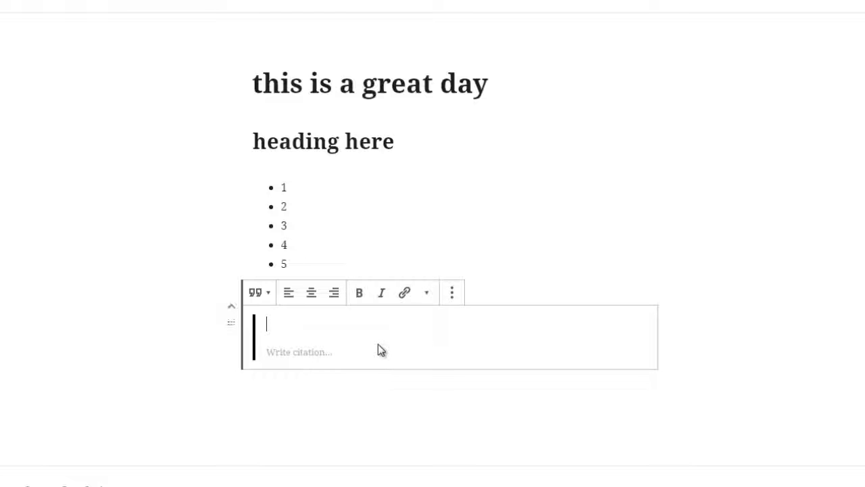
type("This is a ")
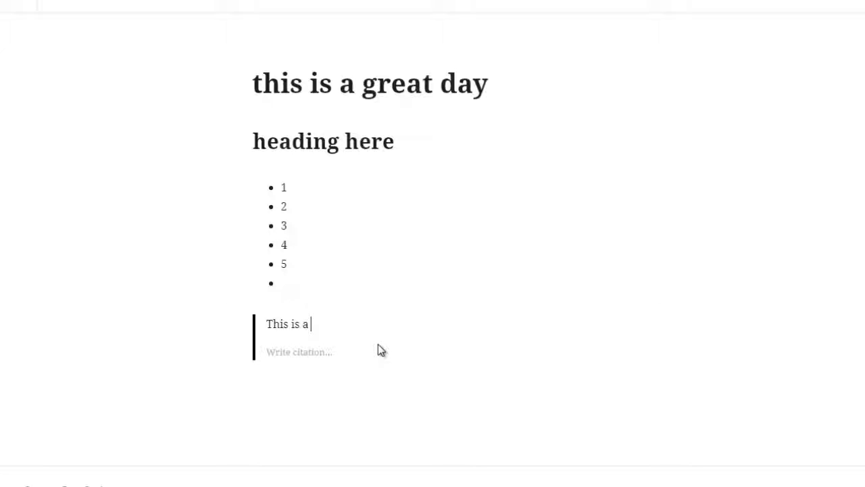
type("quote")
left_click(323, 414)
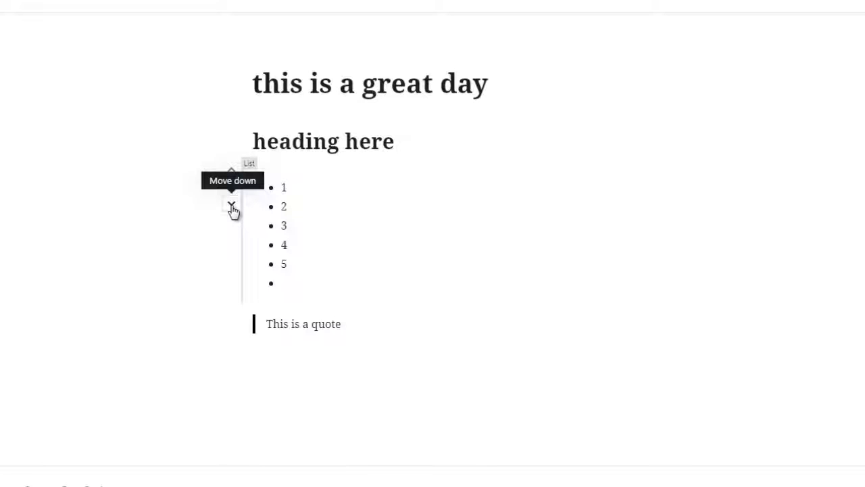
Move the bulleted list one position down below the quote, and move the quote back below the list.
left_click(232, 207)
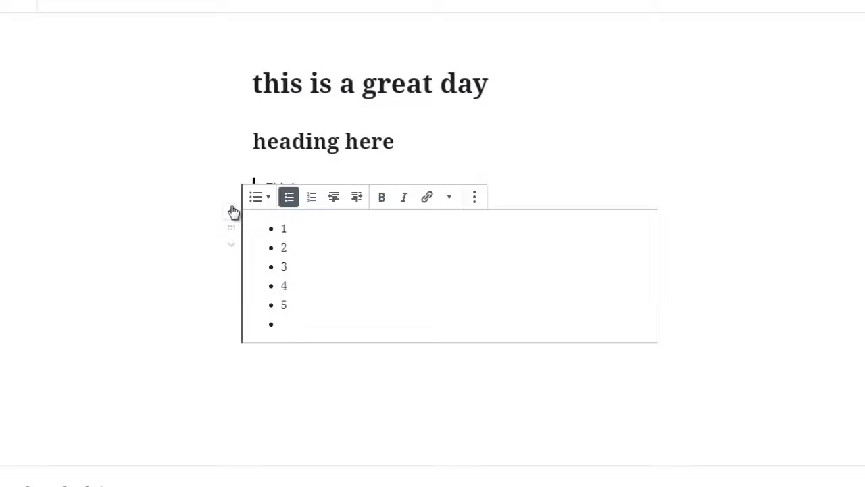
left_click(206, 247)
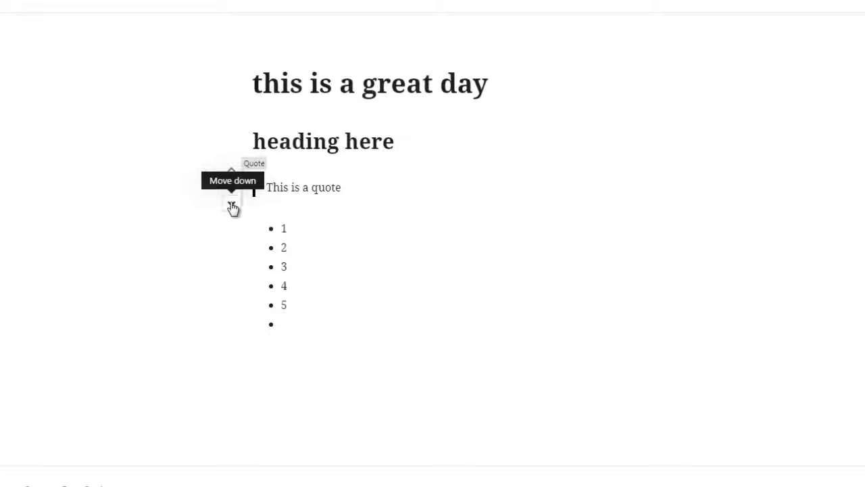
left_click(232, 206)
left_click(210, 241)
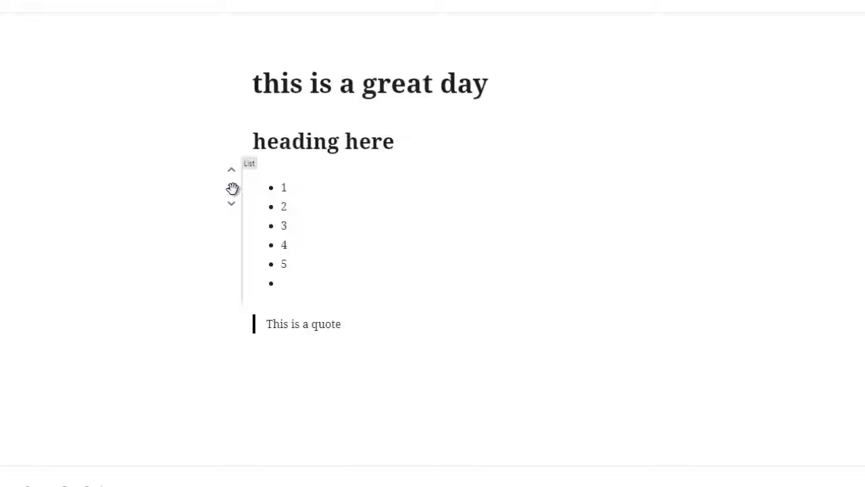
Reorder the blocks by placing the bulleted list beneath the quote.
left_click_drag(232, 188, 249, 357)
left_click(199, 251)
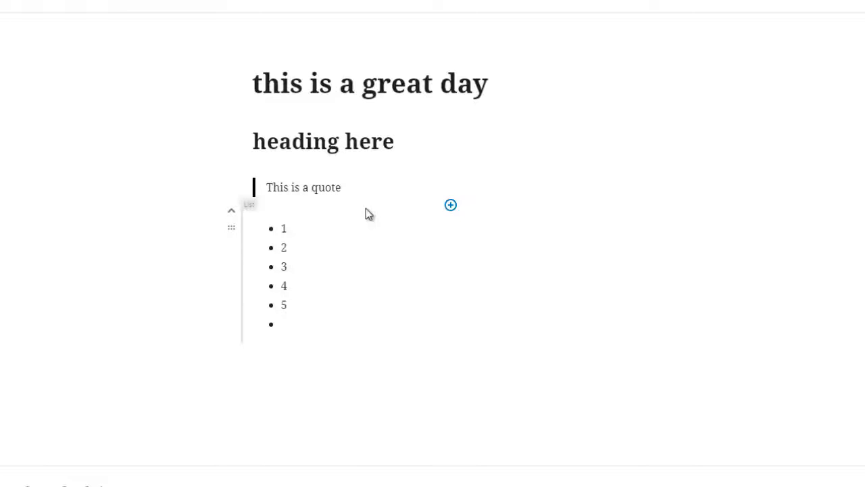
left_click(451, 208)
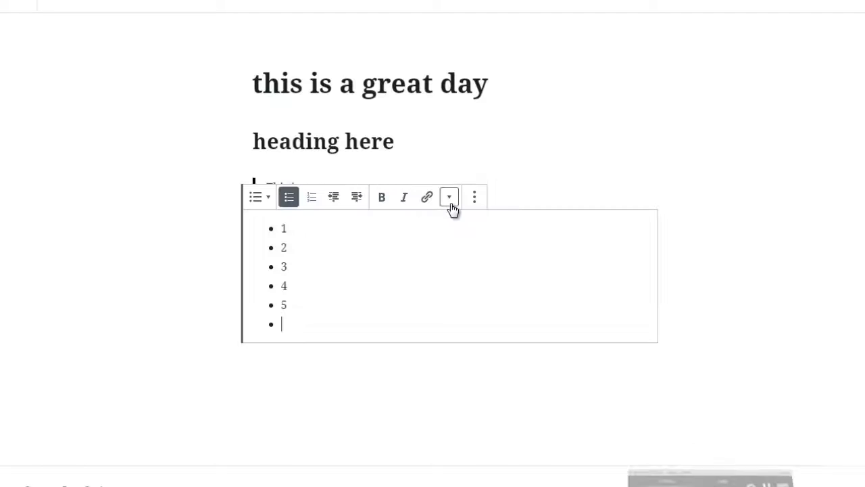
Insert a Gallery block from the Common Blocks group directly below the bulleted list.
left_click(208, 248)
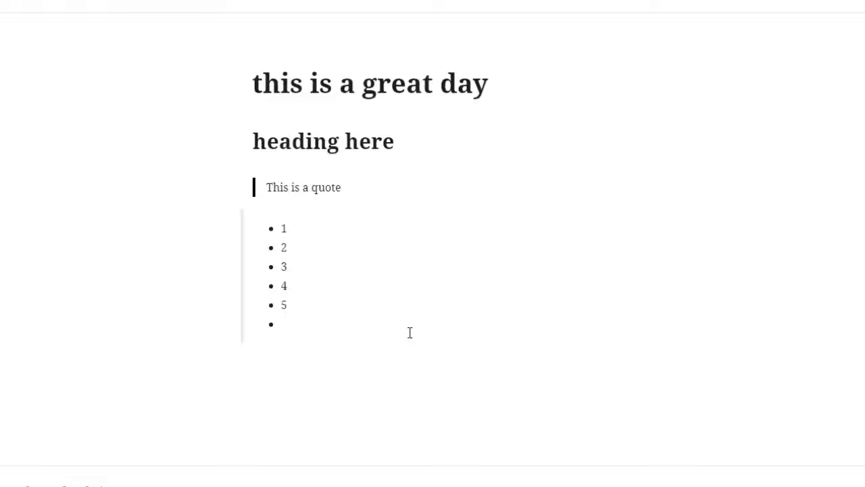
left_click(411, 362)
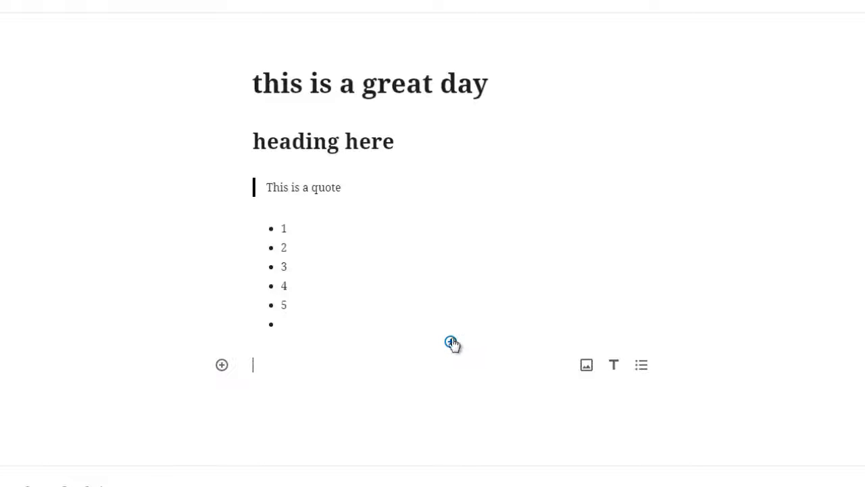
left_click(223, 367)
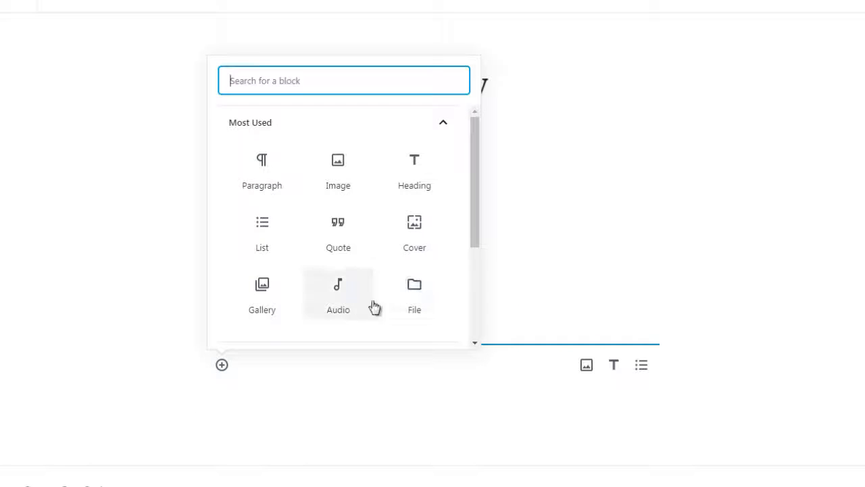
left_click_drag(478, 233, 468, 300)
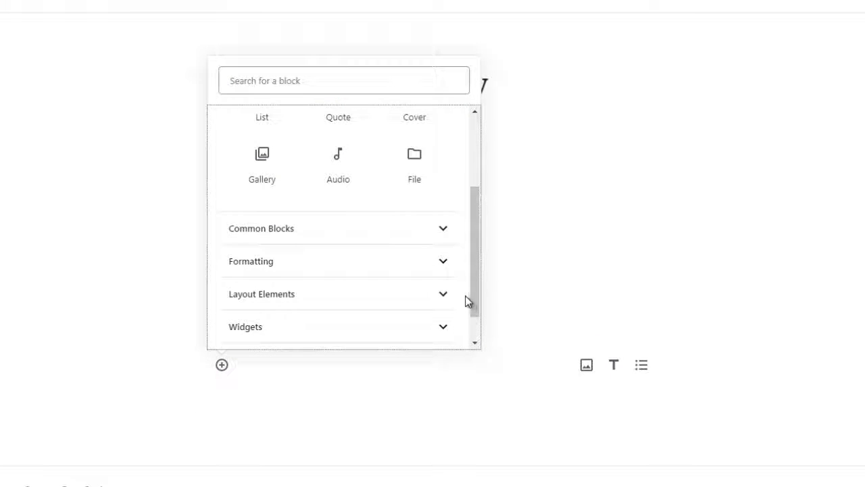
left_click(429, 234)
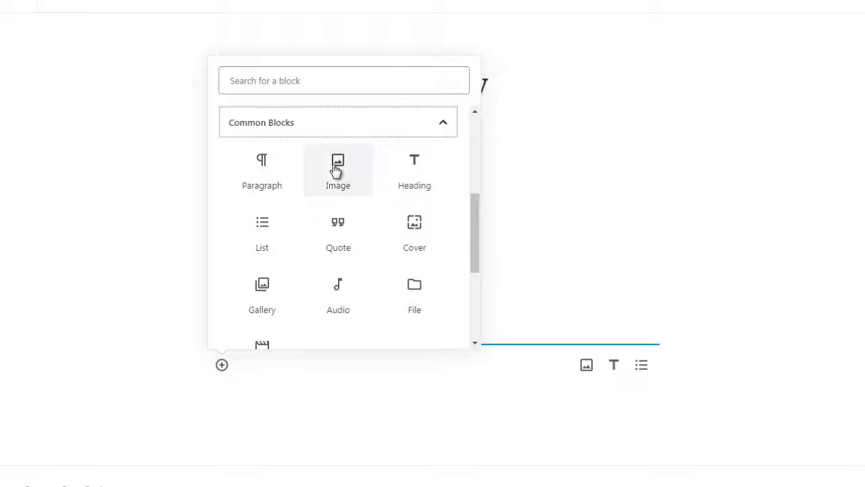
left_click(273, 302)
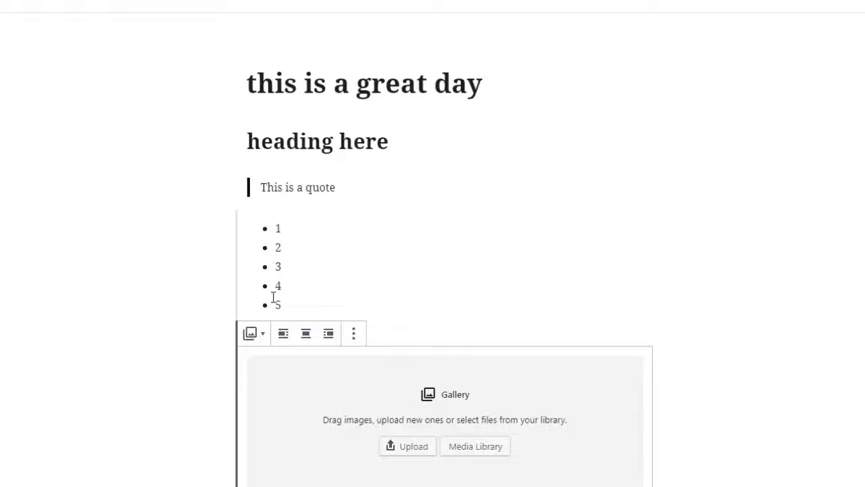
Examine the Gallery block's transform choices and its alignment options.
scroll(280, 318, "down", 1)
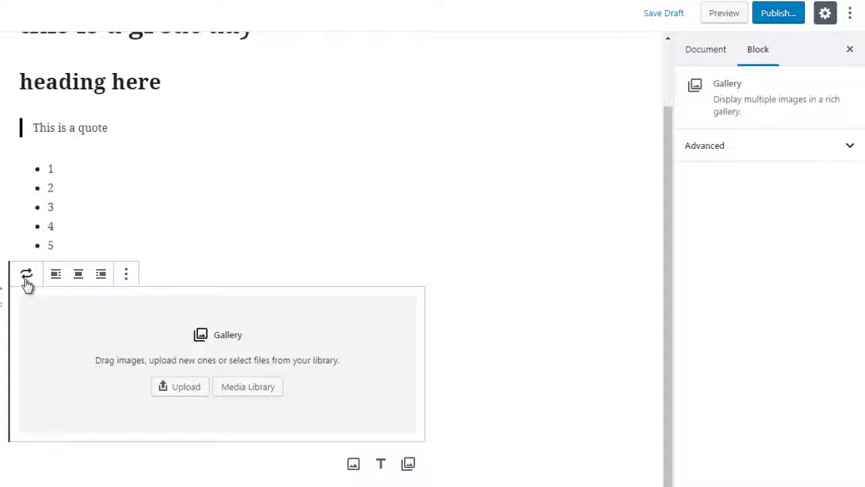
left_click(25, 278)
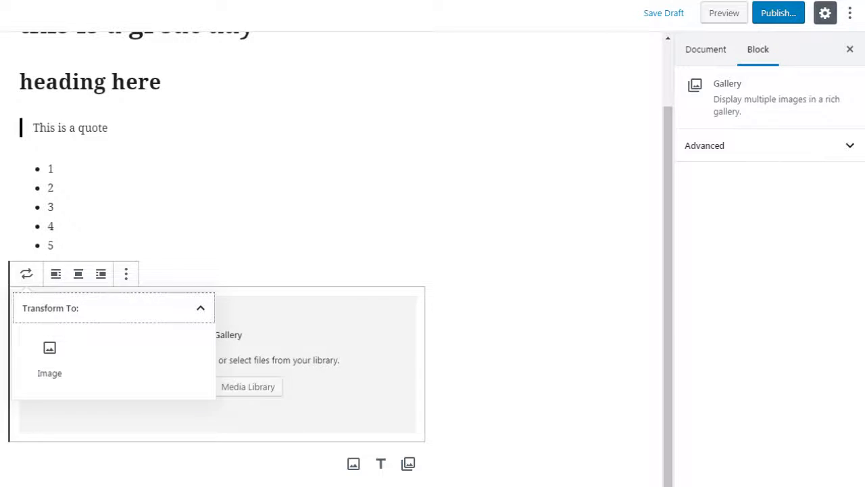
left_click(514, 325)
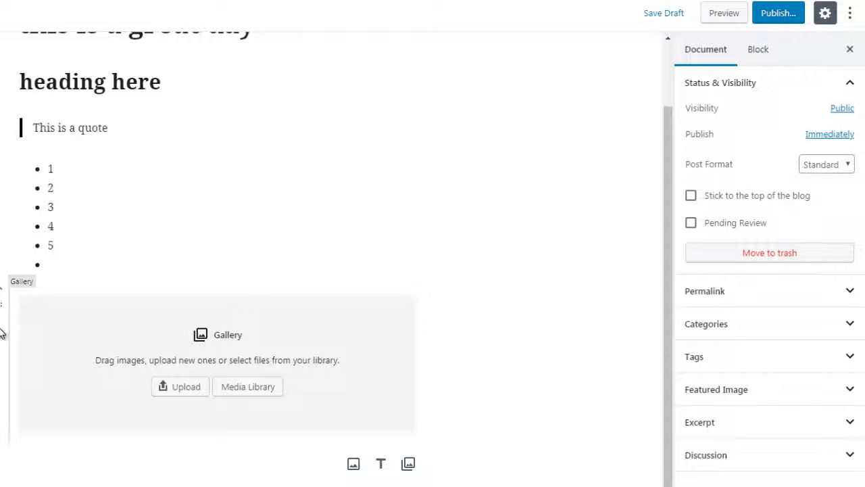
left_click(50, 325)
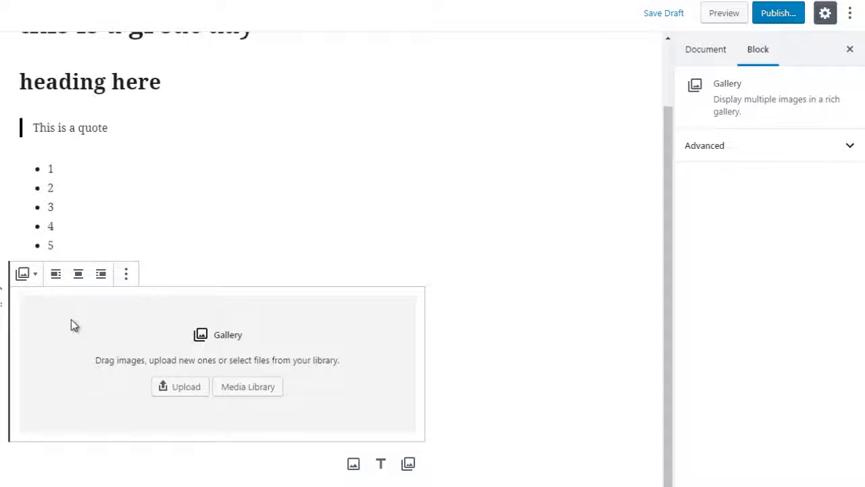
left_click(78, 275)
left_click(101, 277)
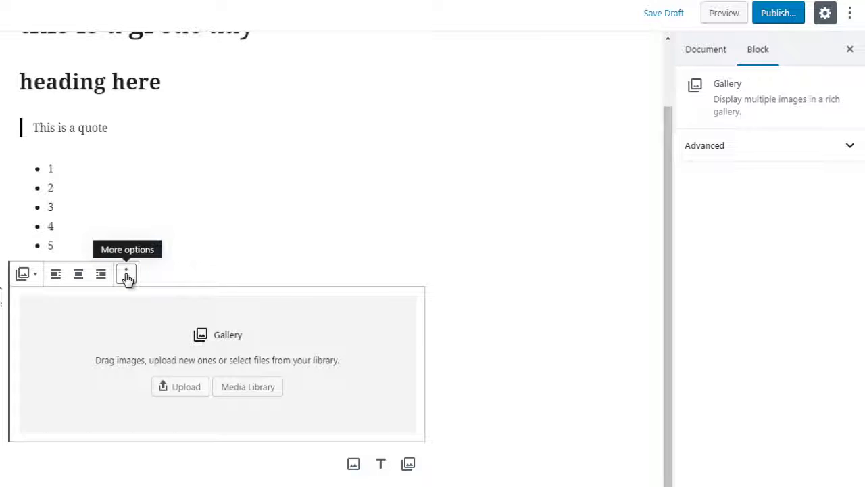
Hide the block settings from the Gallery block's options and show them again.
left_click(127, 276)
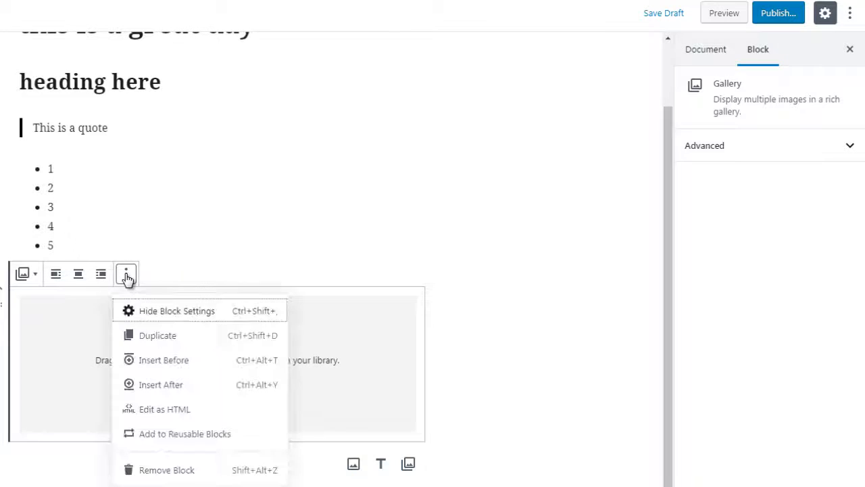
left_click(174, 312)
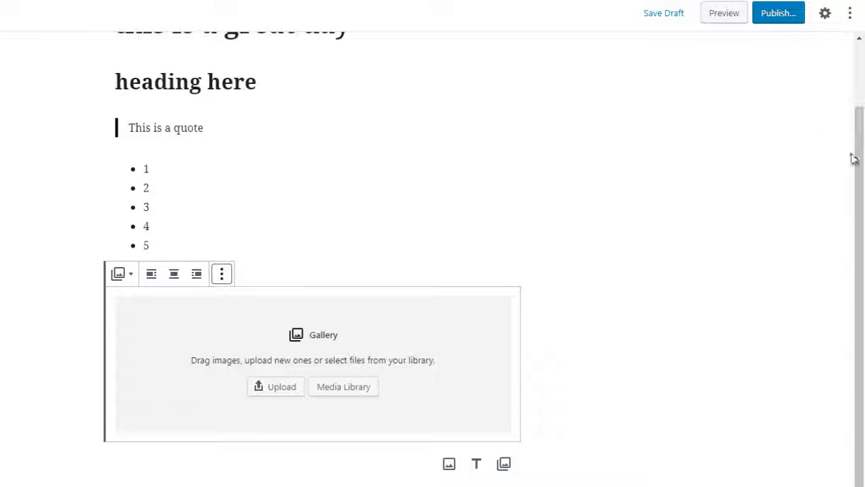
left_click_drag(859, 162, 862, 115)
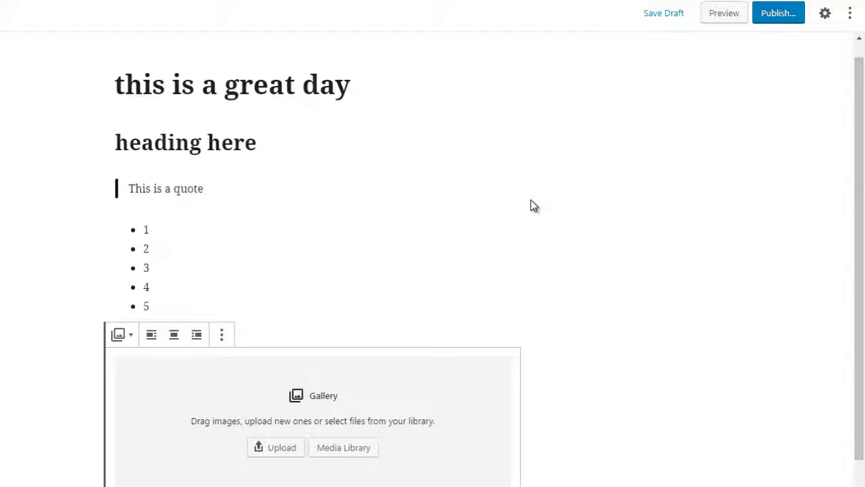
mouse_move(860, 177)
left_mouse_down()
mouse_move(862, 167)
mouse_move(863, 177)
left_mouse_up()
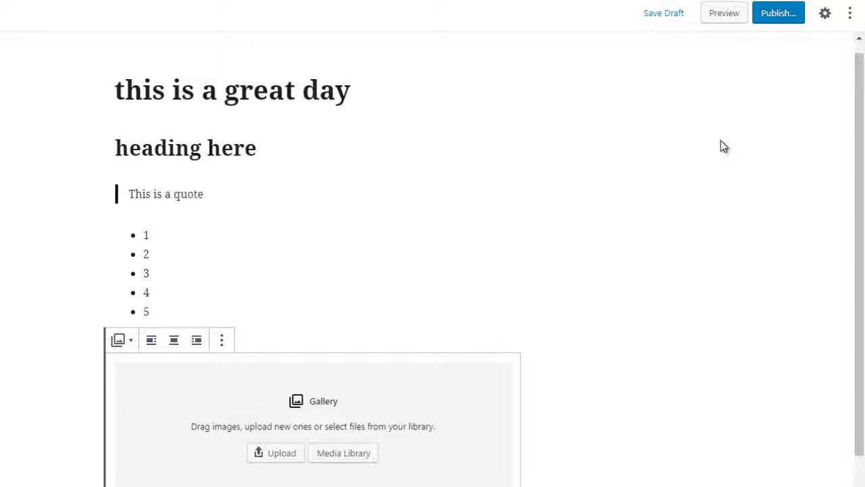
left_click(222, 342)
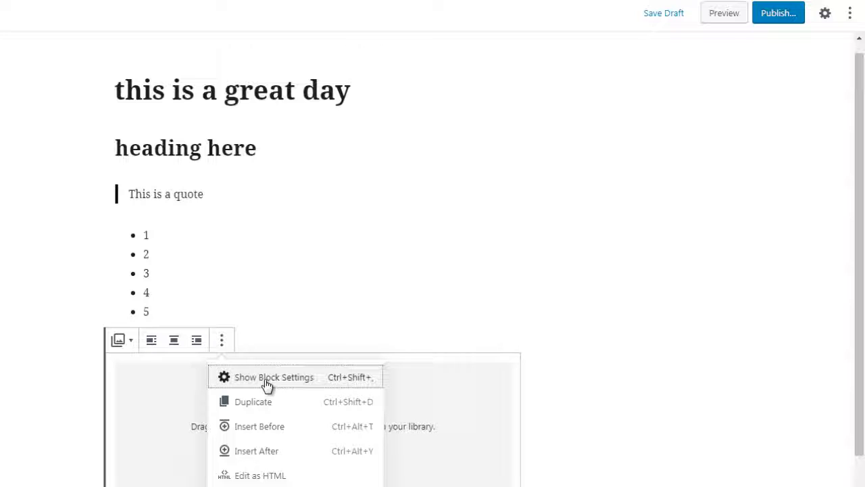
left_click(267, 382)
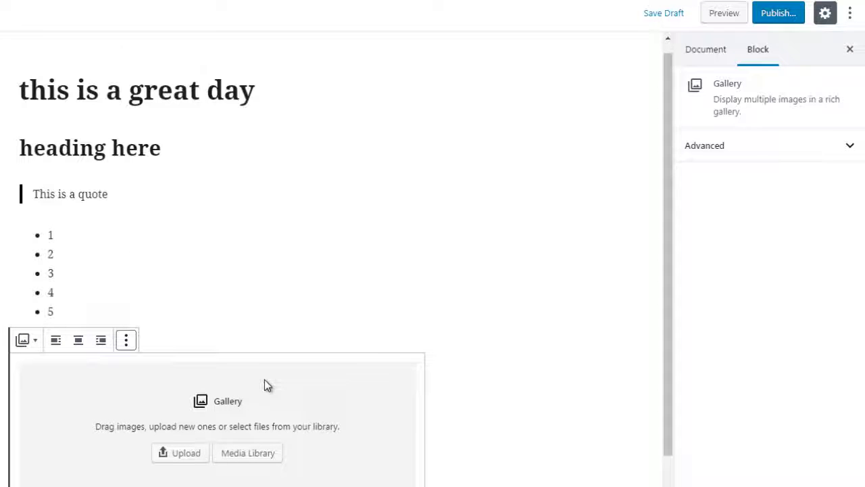
Duplicate the Gallery block and remove the duplicate.
left_click(127, 345)
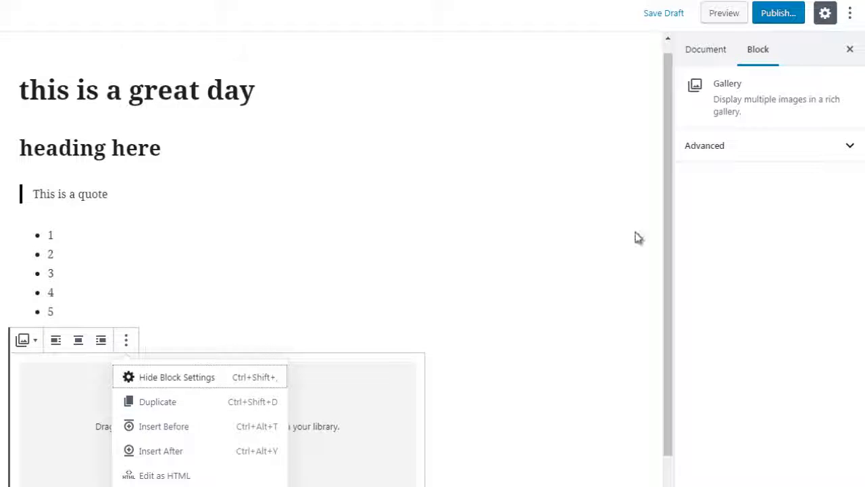
left_click_drag(672, 241, 672, 281)
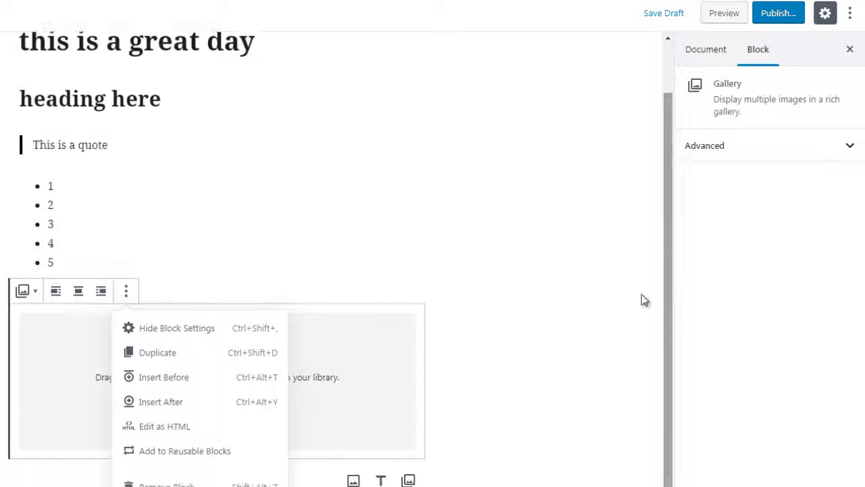
left_click(478, 298)
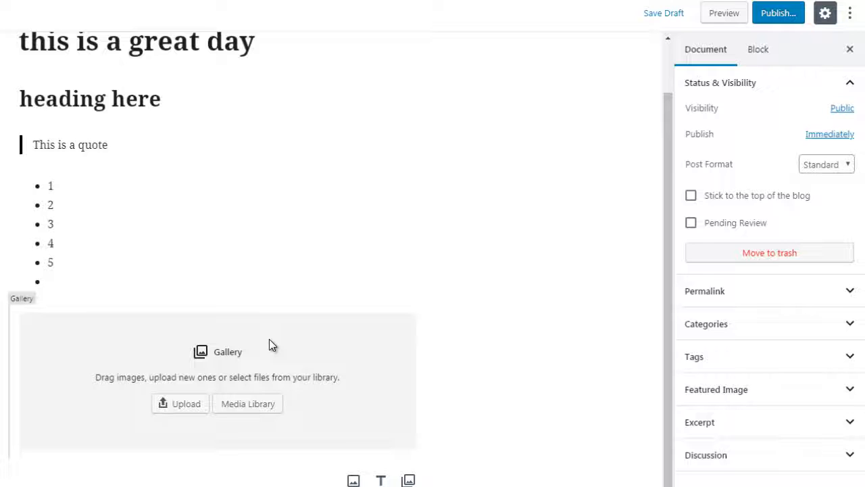
left_click(111, 334)
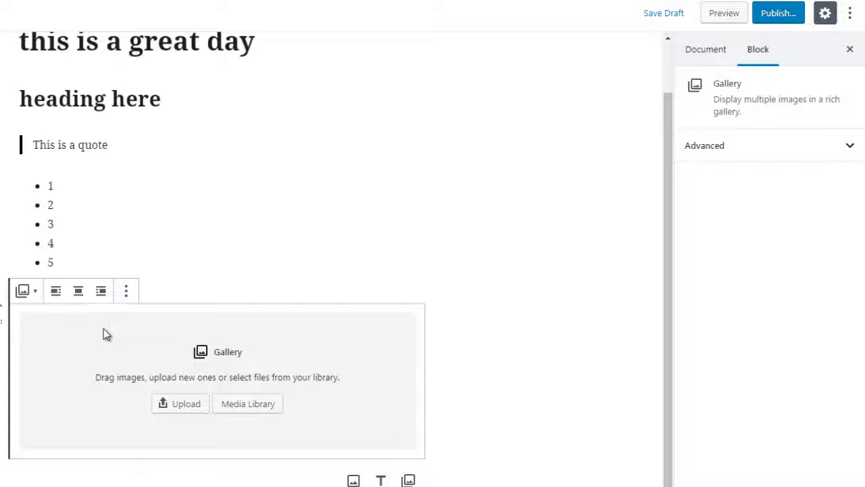
left_click(125, 292)
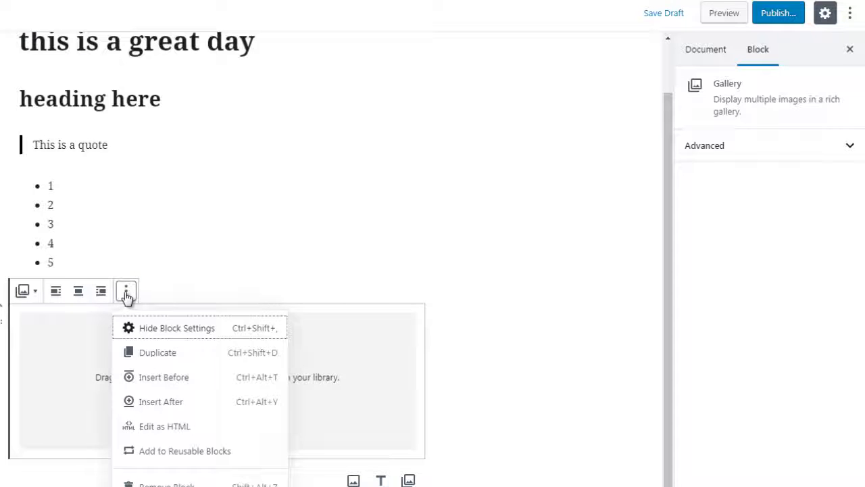
left_click(174, 354)
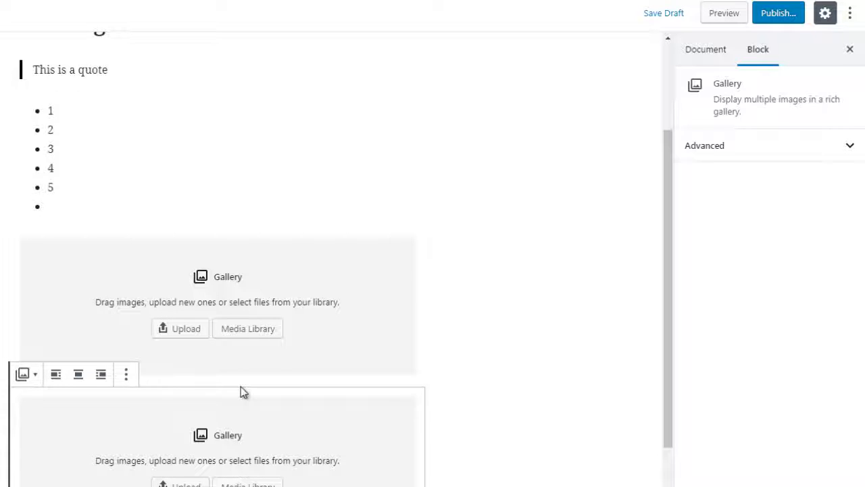
left_click(128, 379)
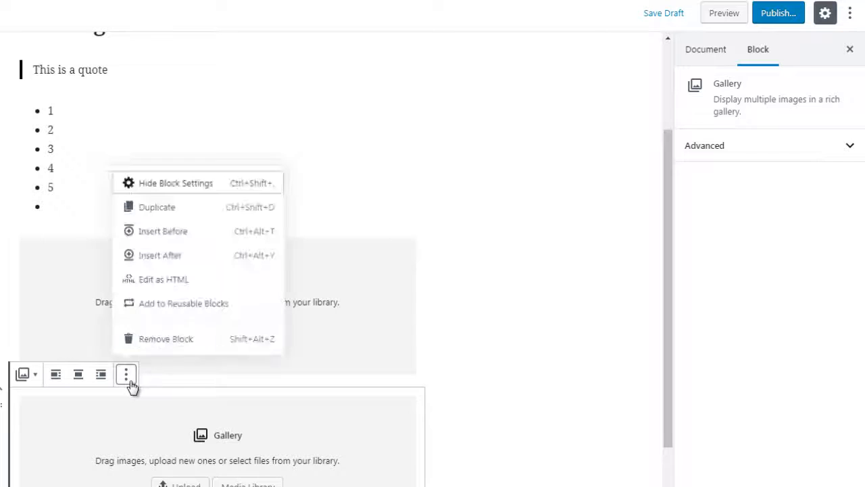
left_click(163, 344)
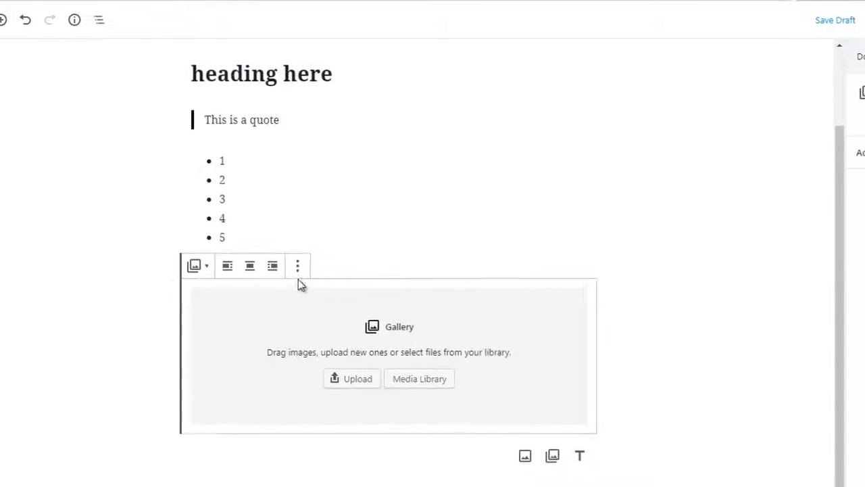
Insert an empty block before the Gallery block, between it and the bulleted list.
left_click(297, 271)
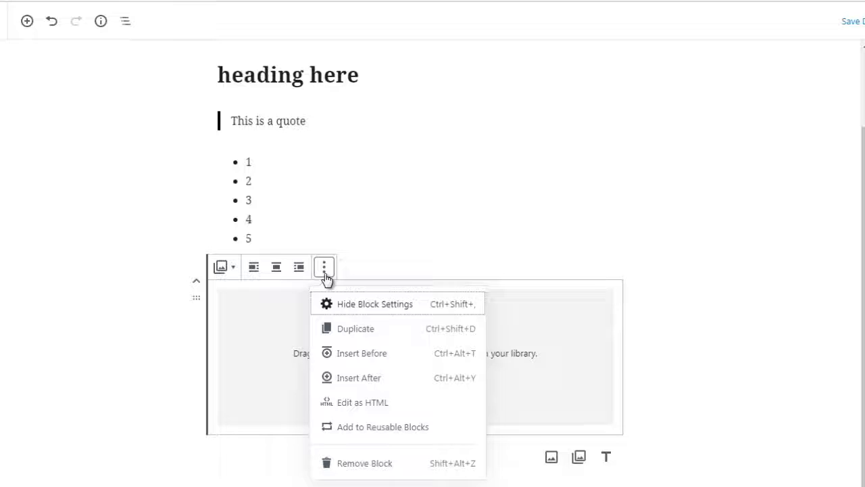
left_click(344, 356)
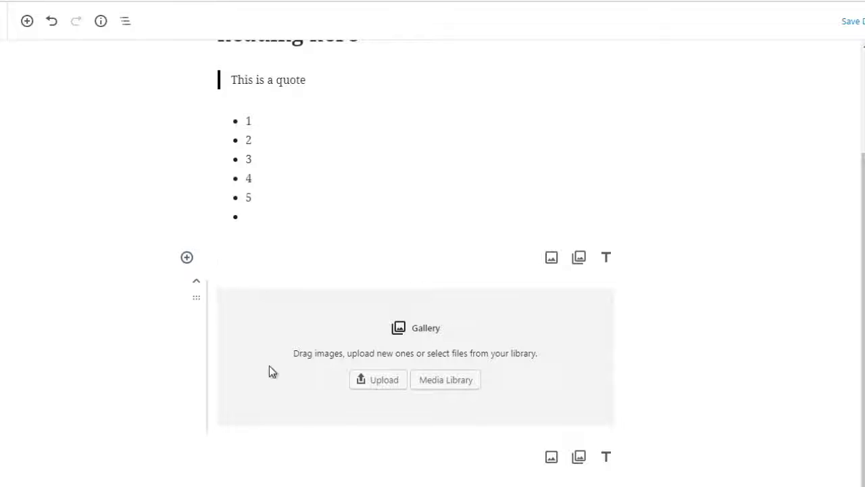
mouse_move(379, 282)
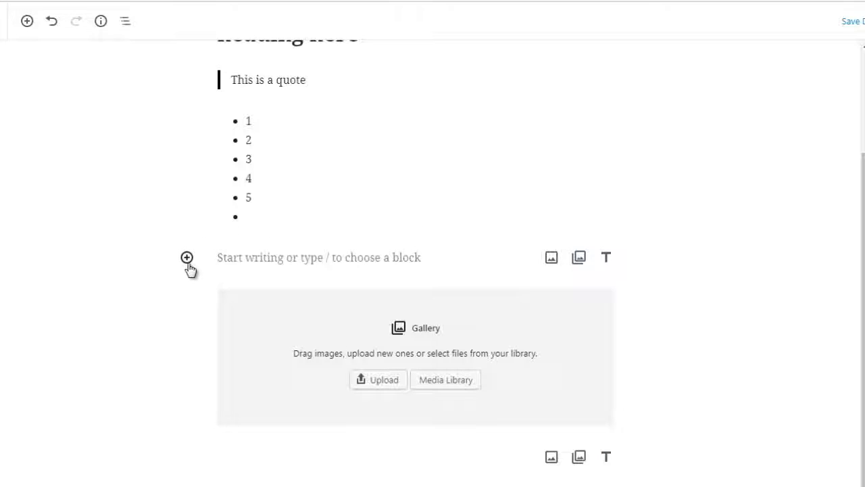
Examine the Gallery block's additional options and the formatting controls offered for the list and quote blocks.
left_click(313, 311)
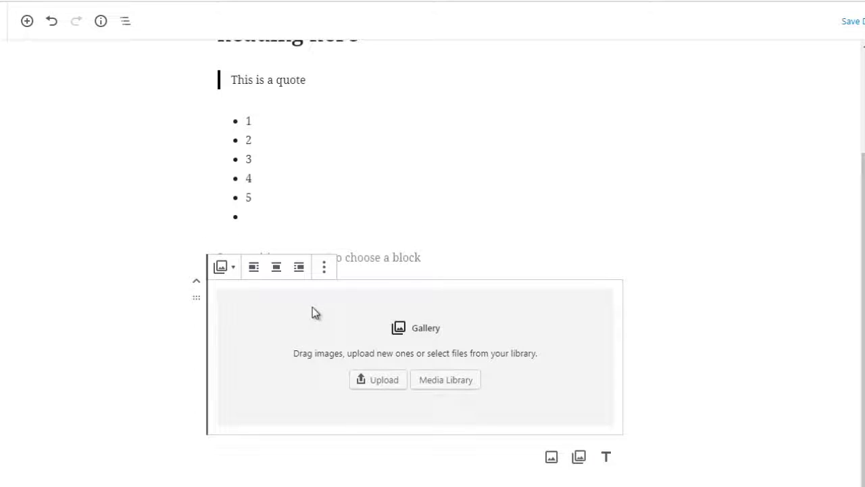
left_click(323, 270)
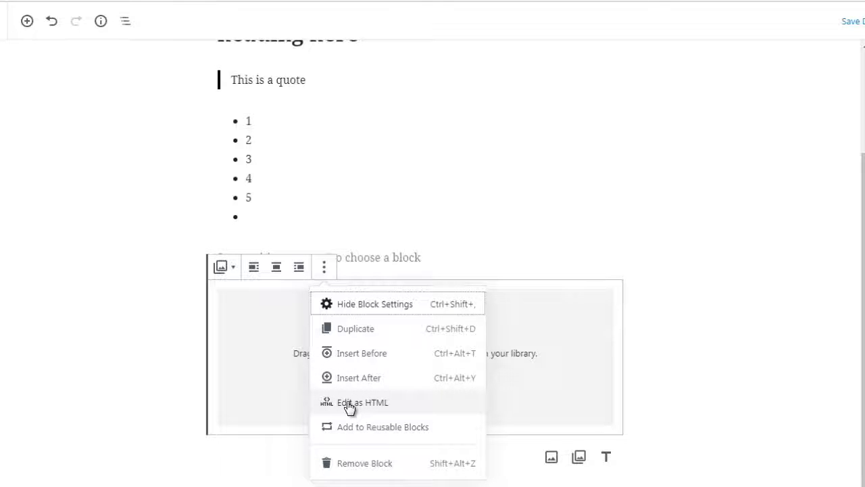
left_click(145, 265)
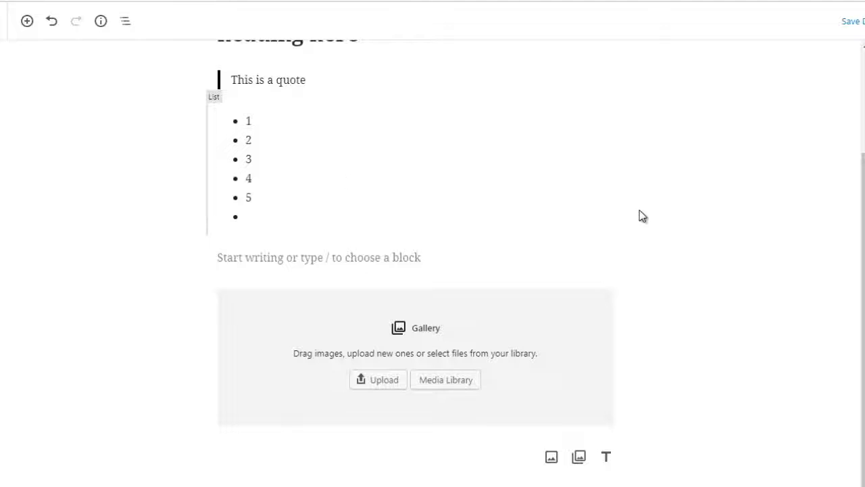
scroll(861, 271, "up", 1)
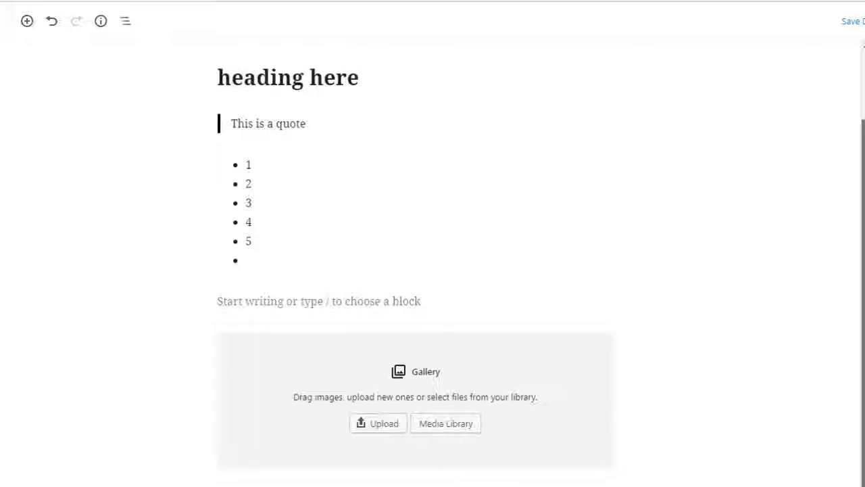
left_click(279, 216)
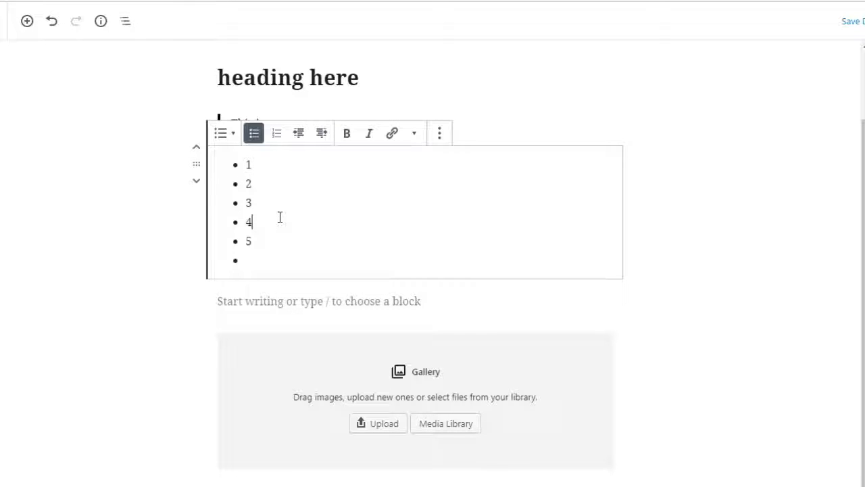
left_click(171, 280)
left_click(277, 125)
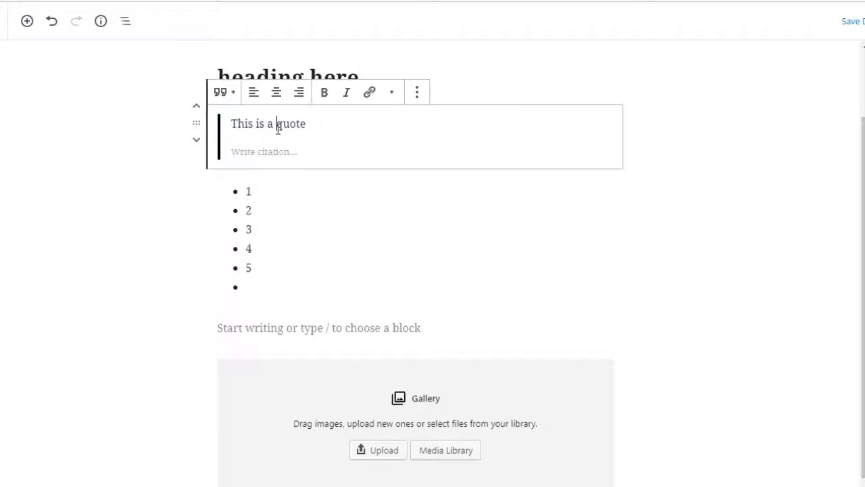
left_click(158, 234)
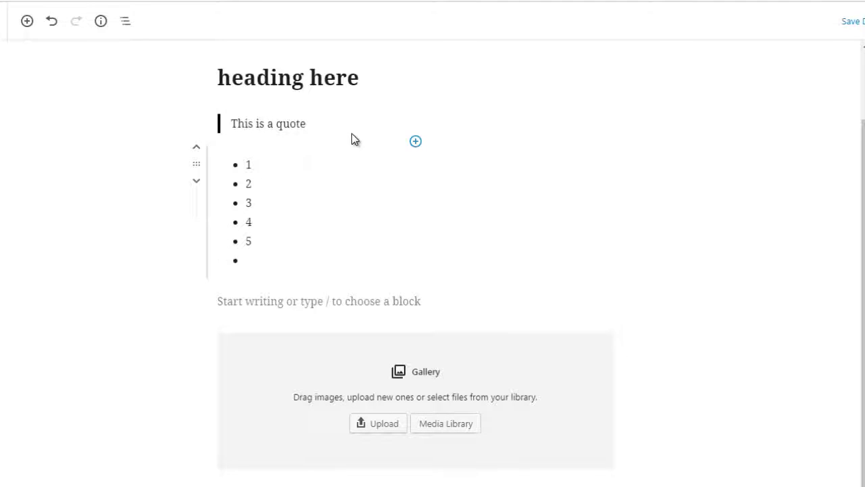
Insert a Paragraph block between the quote and the bulleted list, containing "this is a paragraph".
left_click(416, 143)
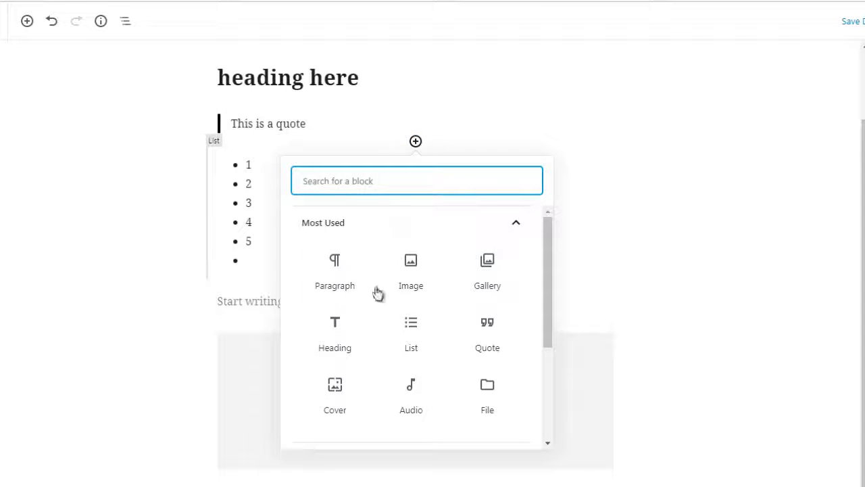
left_click(335, 273)
left_click(334, 268)
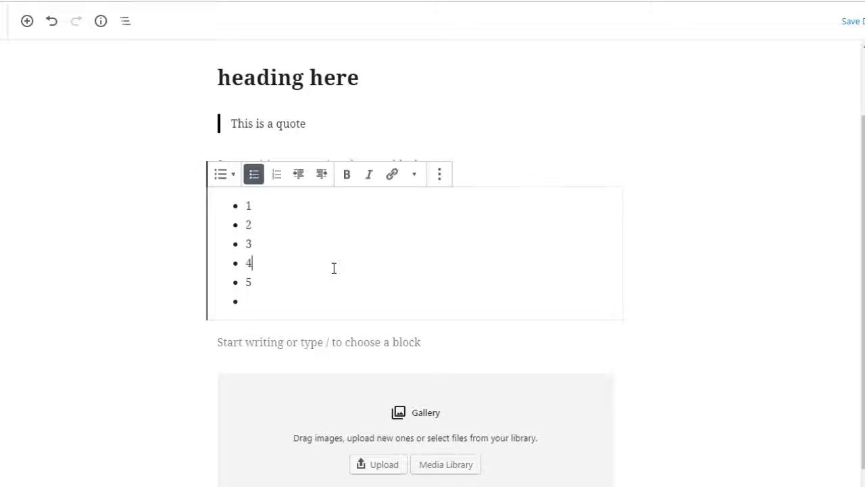
left_click(246, 166)
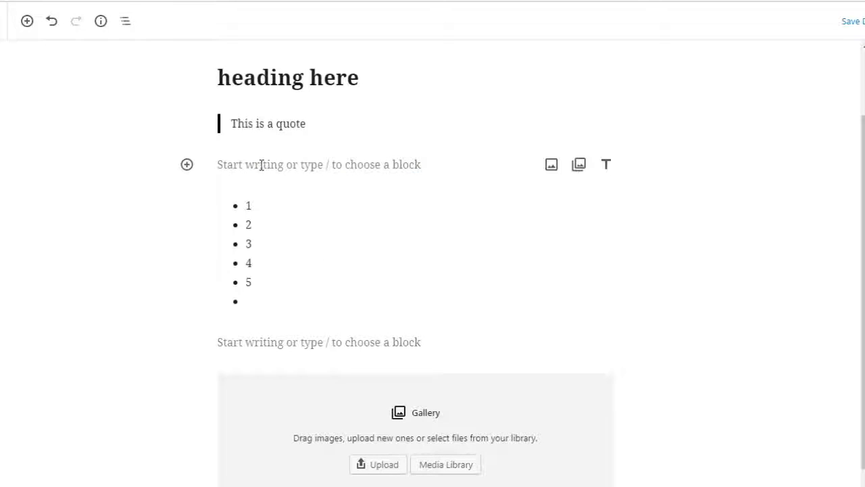
type("this is a ")
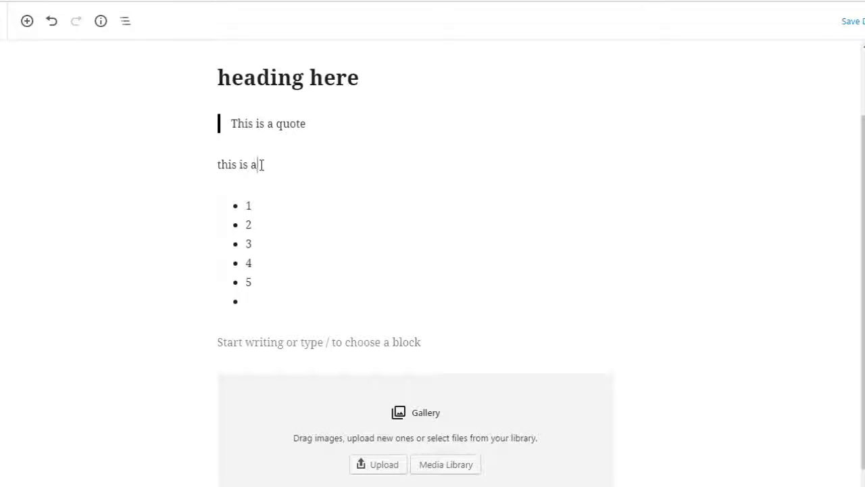
type("paragraph")
left_click(179, 206)
Switch the new paragraph block to HTML editing to view its markup.
left_click(242, 166)
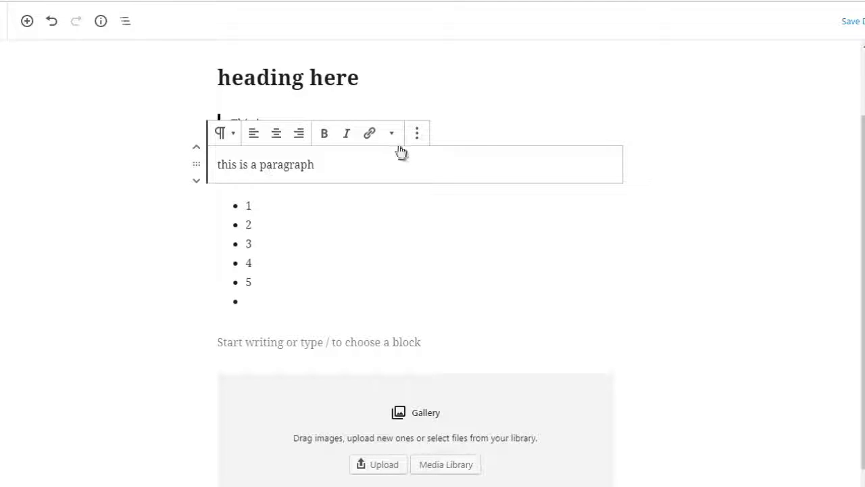
left_click(418, 137)
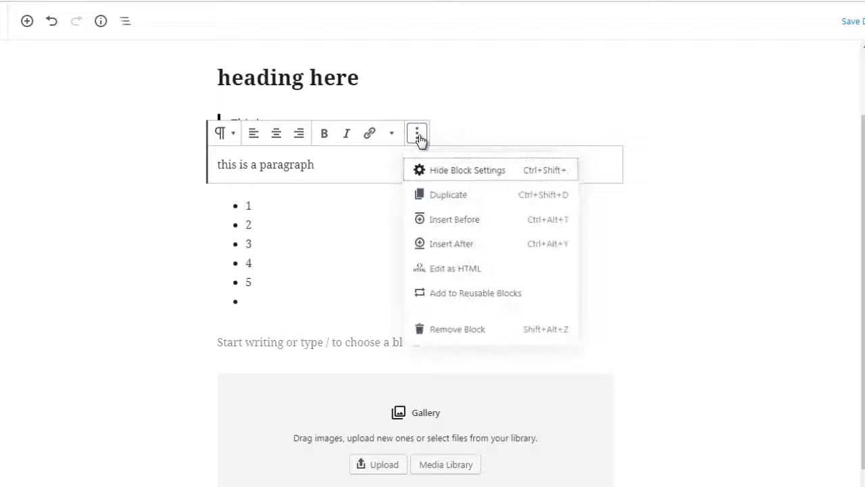
left_click(446, 271)
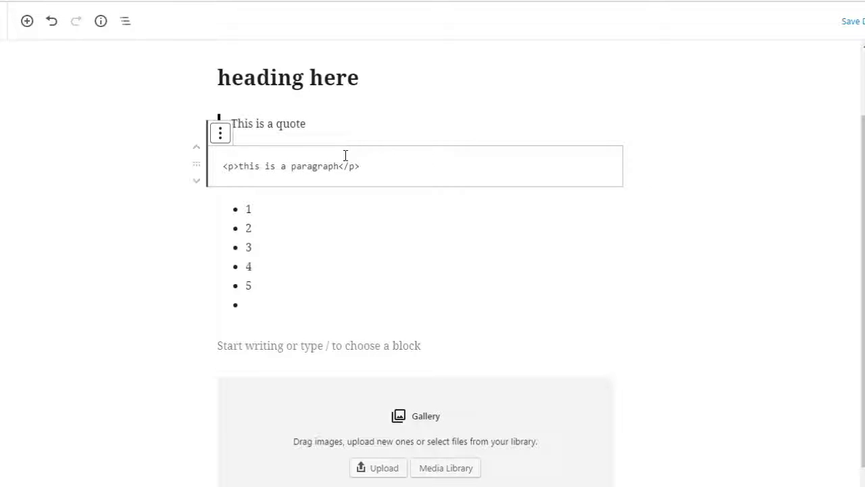
Add the paragraph block to the reusable blocks and save it under the name Template1.
left_click(223, 138)
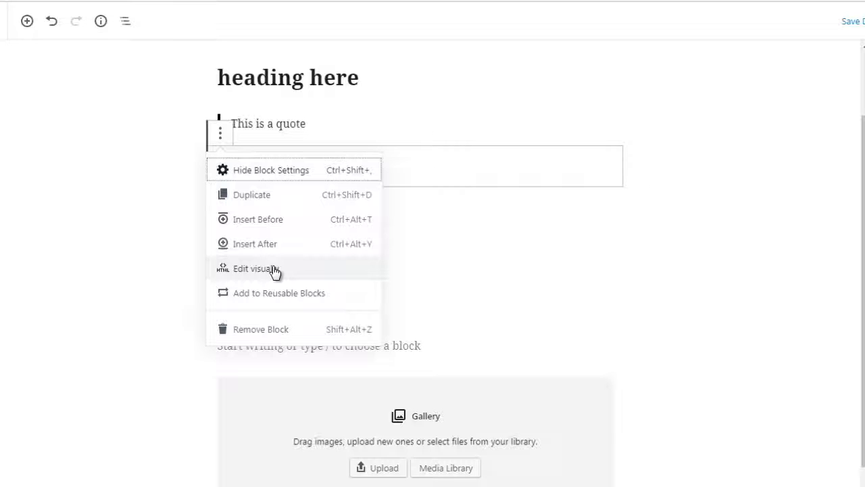
left_click(235, 295)
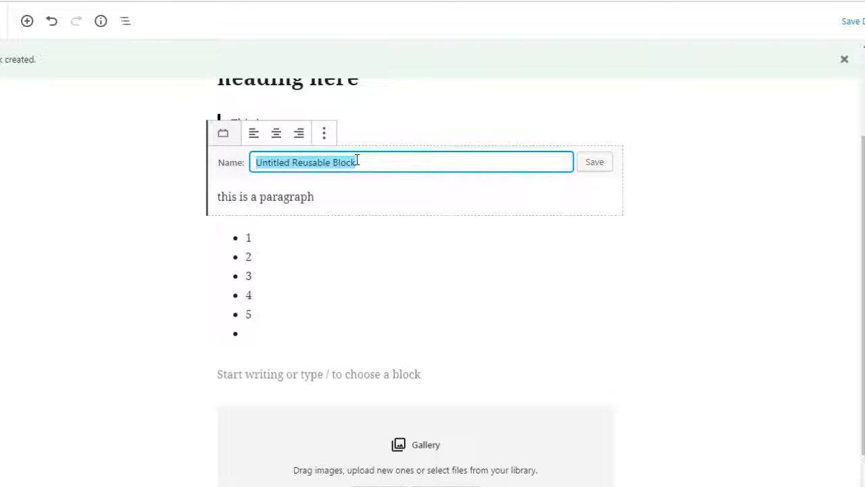
type("Template1")
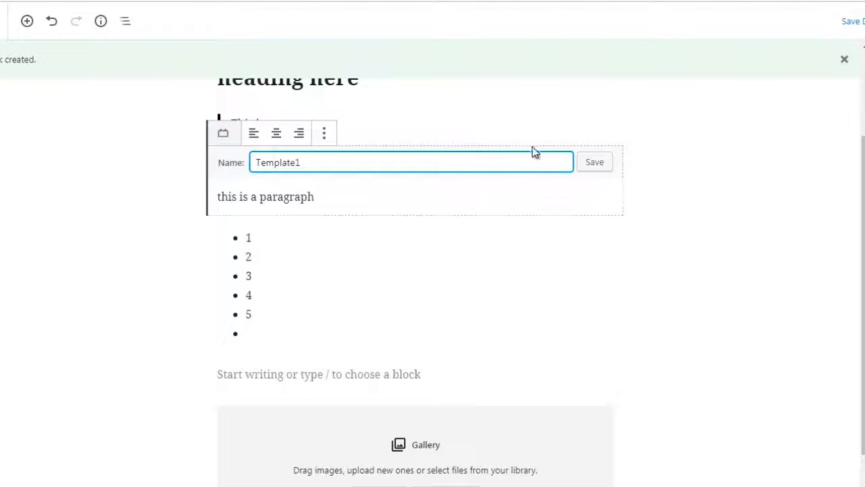
left_click(591, 162)
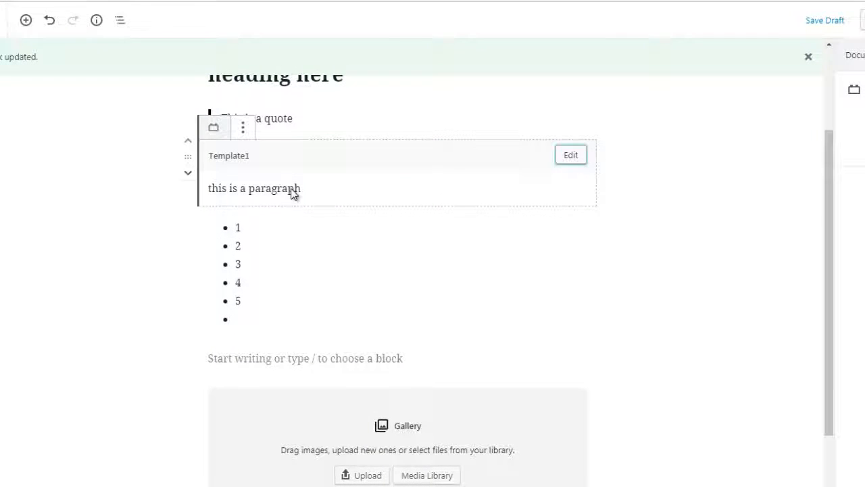
left_click(128, 178)
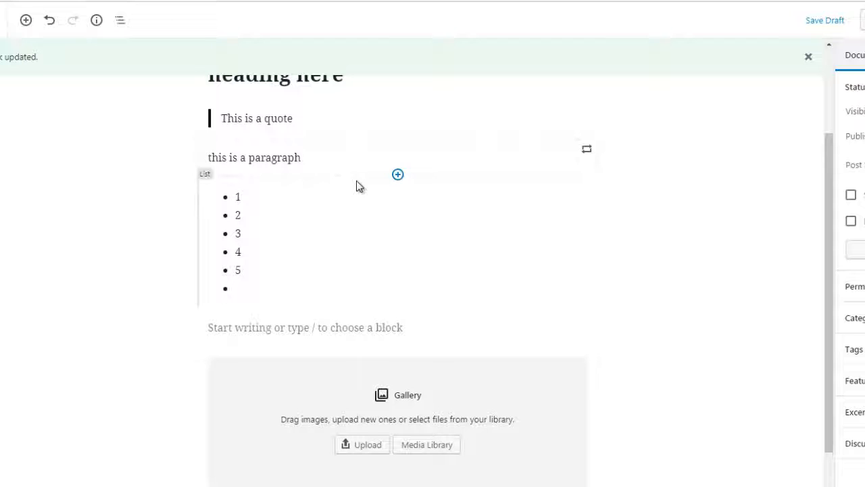
Insert the reusable block Template1 between the existing paragraph and the bulleted list.
left_click(397, 175)
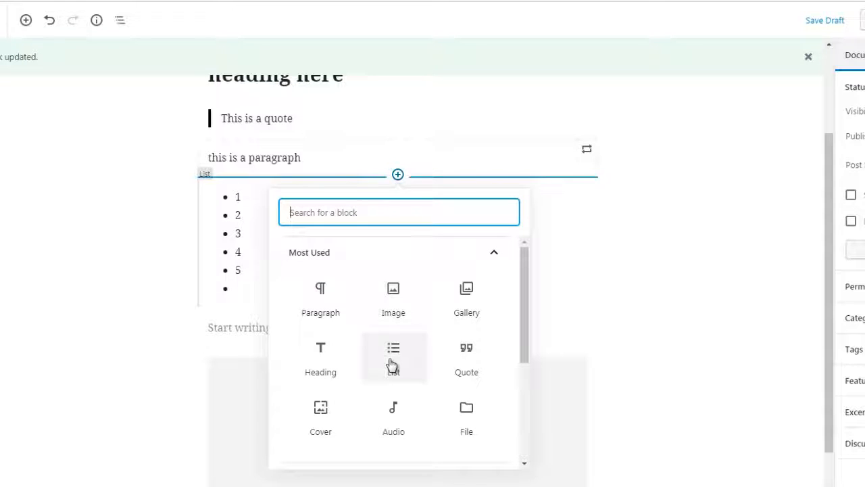
left_click_drag(522, 323, 523, 442)
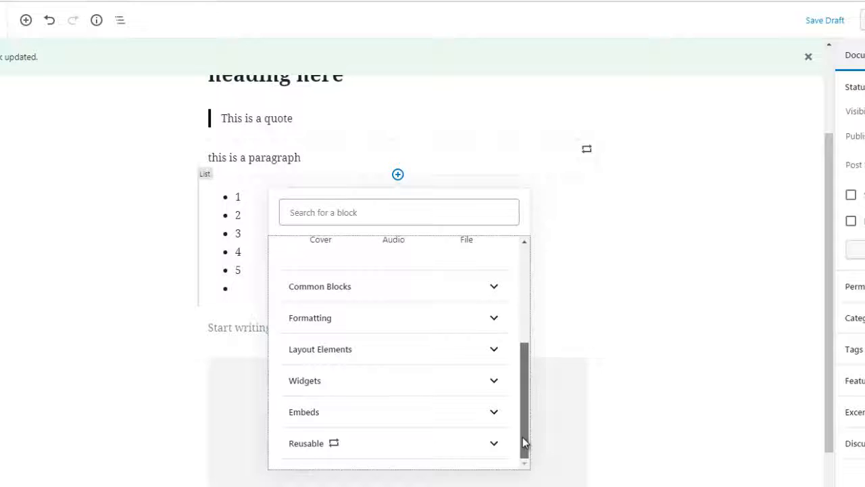
left_click(478, 446)
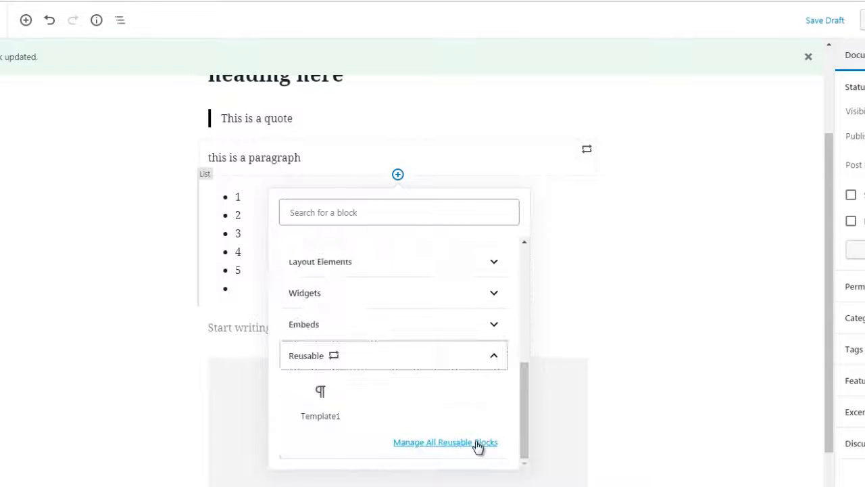
mouse_move(319, 395)
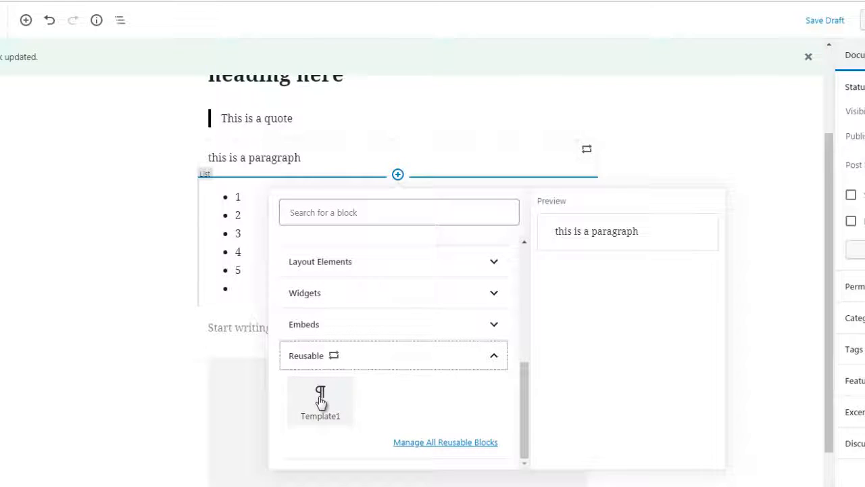
left_click(320, 402)
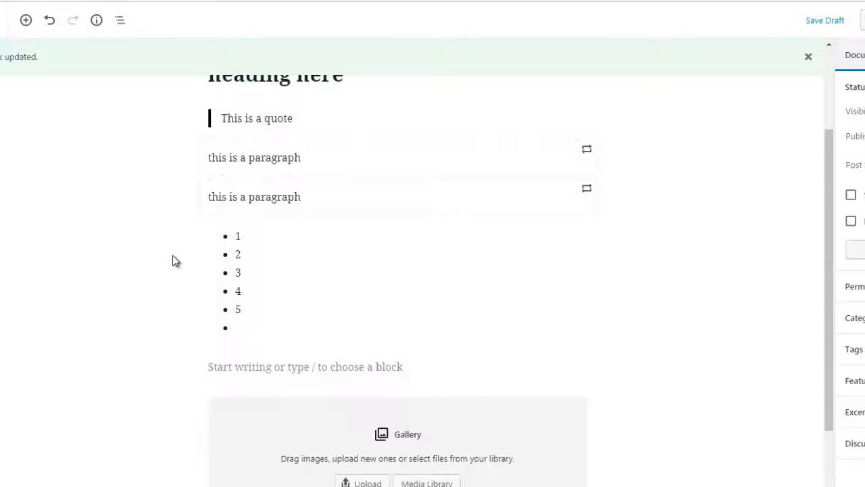
Add an Image block directly below the Gallery block at the end of the post.
scroll(828, 295, "down", 1)
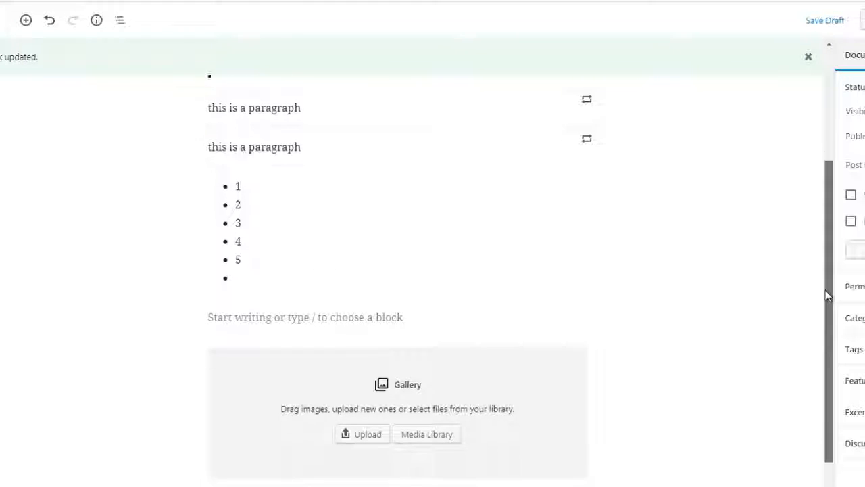
scroll(826, 304, "down", 1)
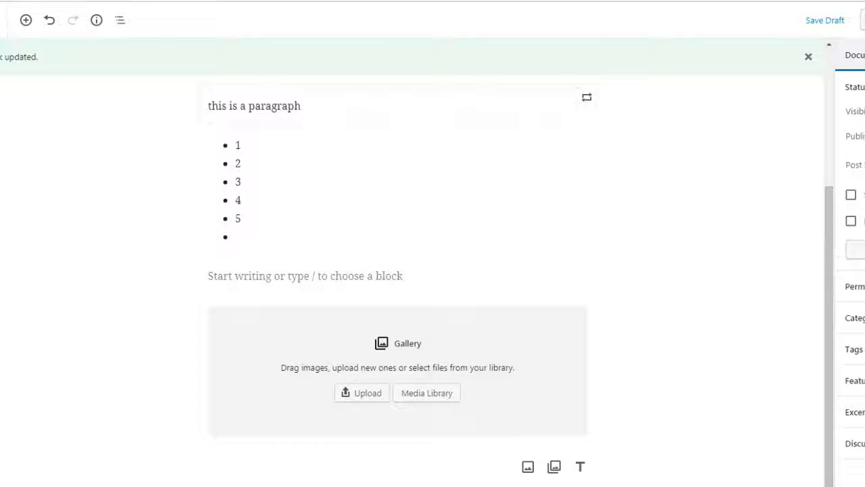
left_click_drag(826, 309, 828, 337)
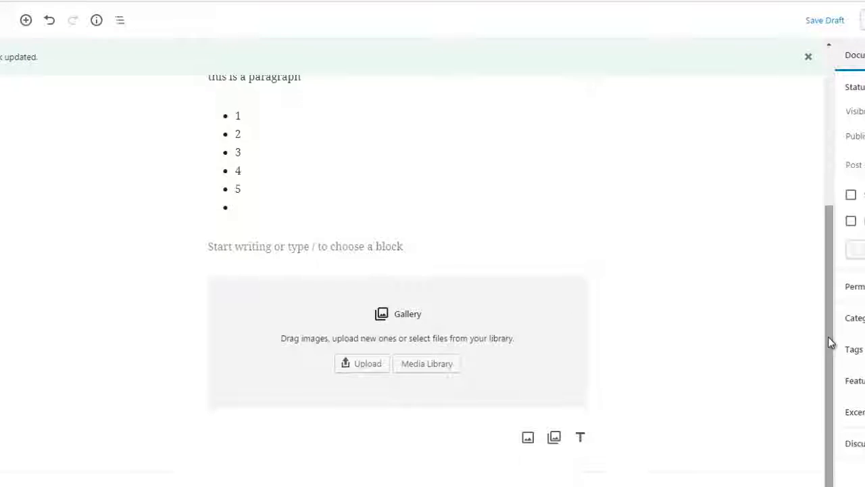
left_click(470, 363)
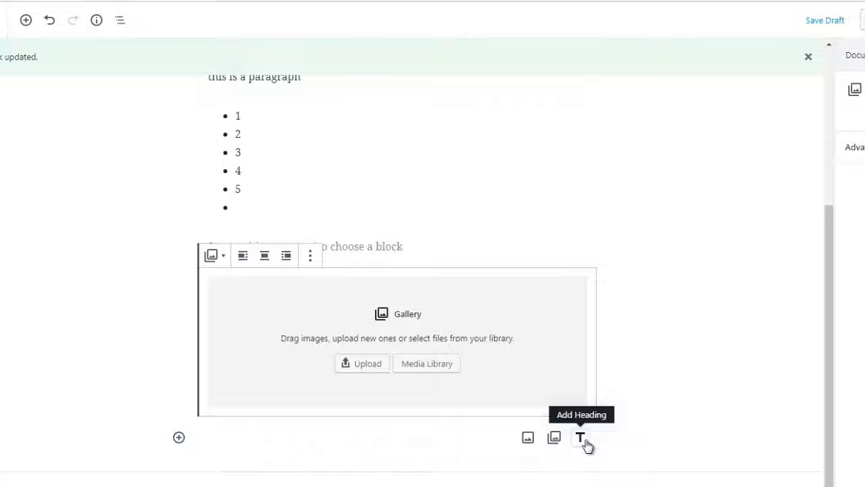
left_click(528, 438)
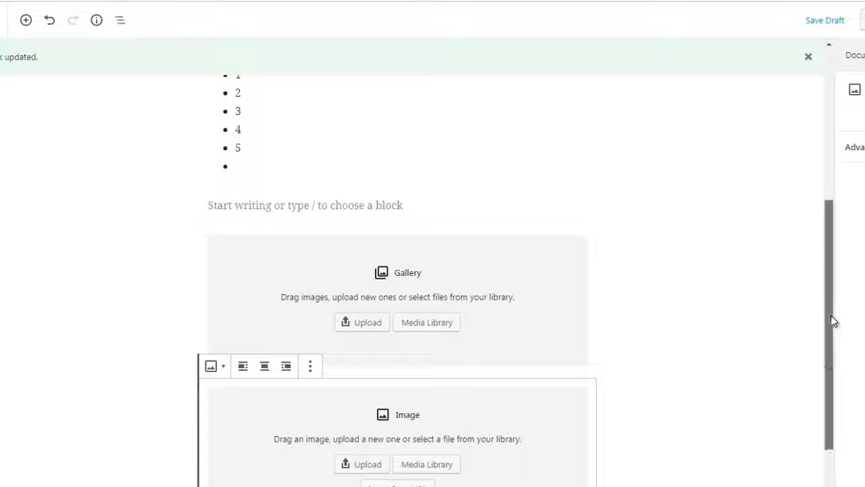
left_click_drag(831, 315, 825, 377)
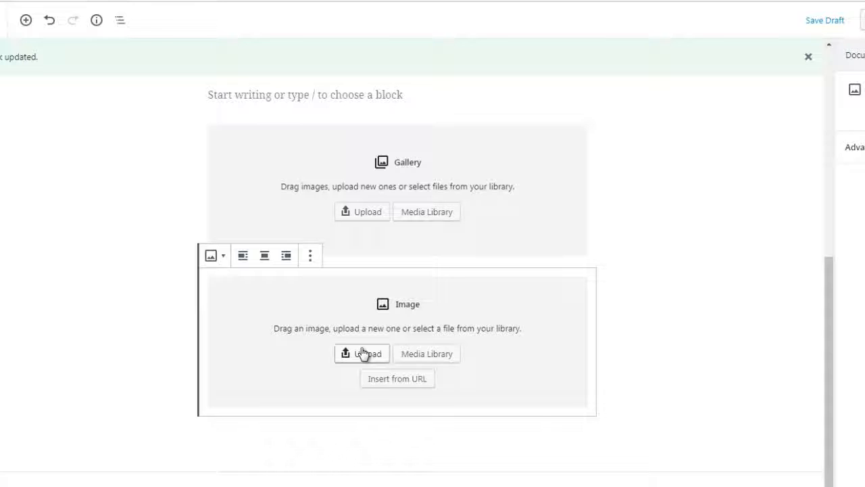
left_click(174, 304)
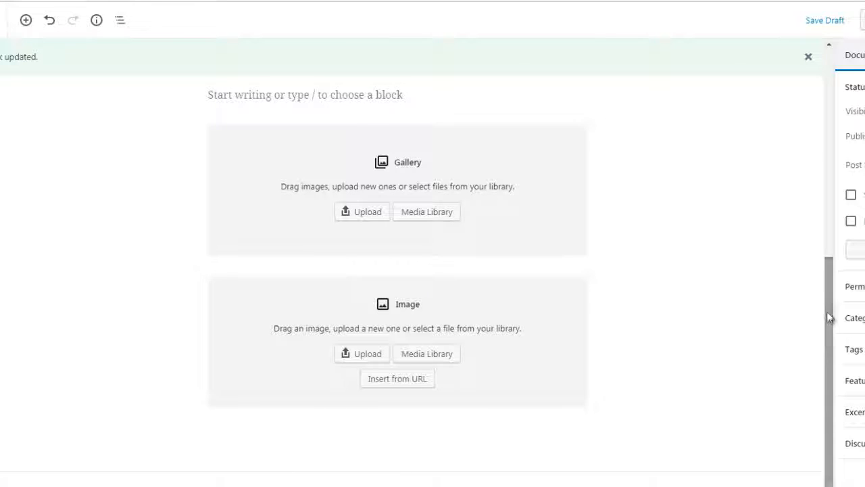
Open the block inserter below the Image block and examine its categories and the blocks under Common Blocks.
left_click(396, 402)
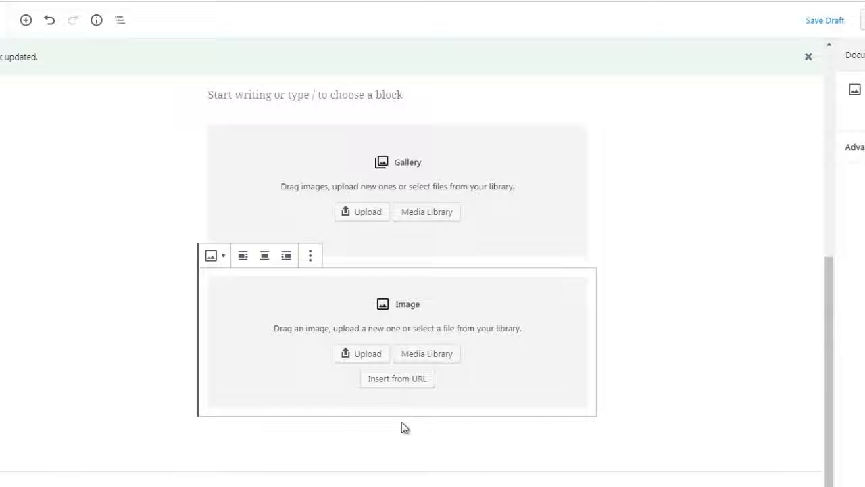
left_click(180, 438)
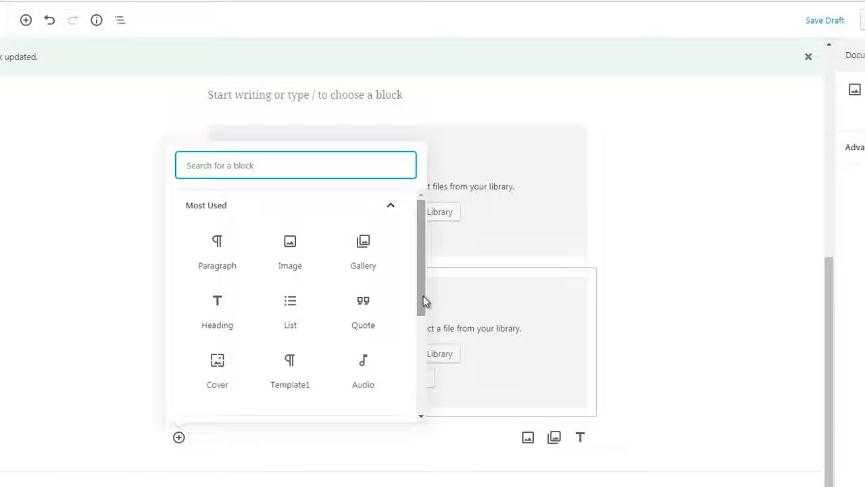
mouse_move(424, 298)
left_mouse_down()
mouse_move(423, 341)
mouse_move(421, 295)
left_mouse_up()
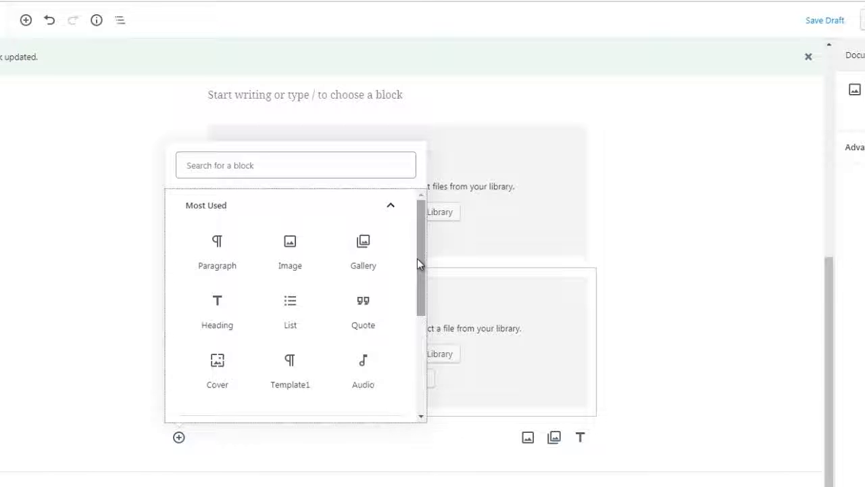
left_click_drag(417, 258, 415, 367)
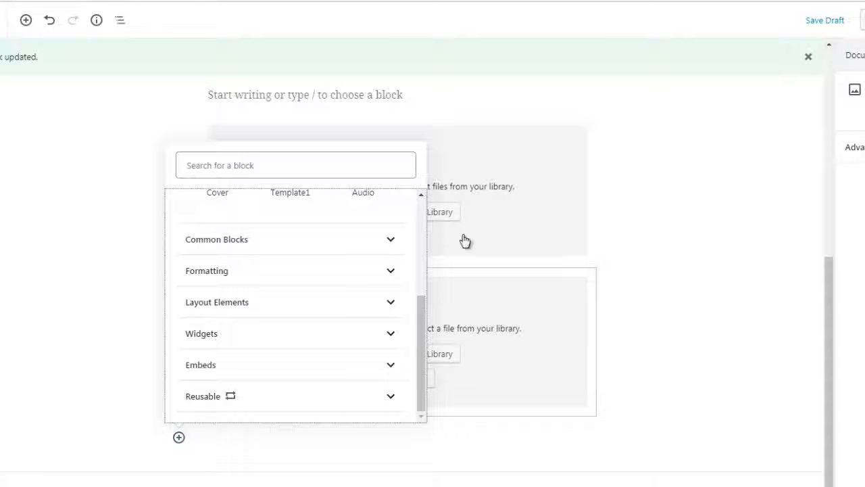
left_click(331, 242)
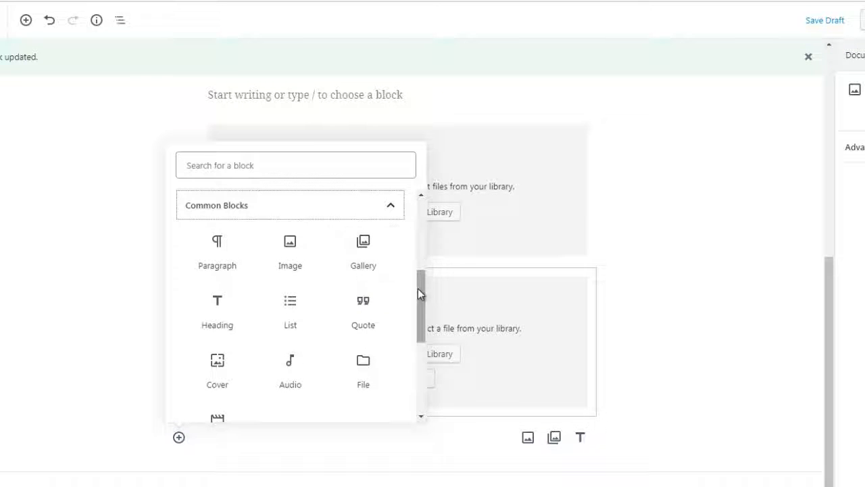
mouse_move(417, 306)
left_mouse_down()
mouse_move(417, 349)
mouse_move(412, 302)
left_mouse_up()
scroll(410, 300, "up", 3)
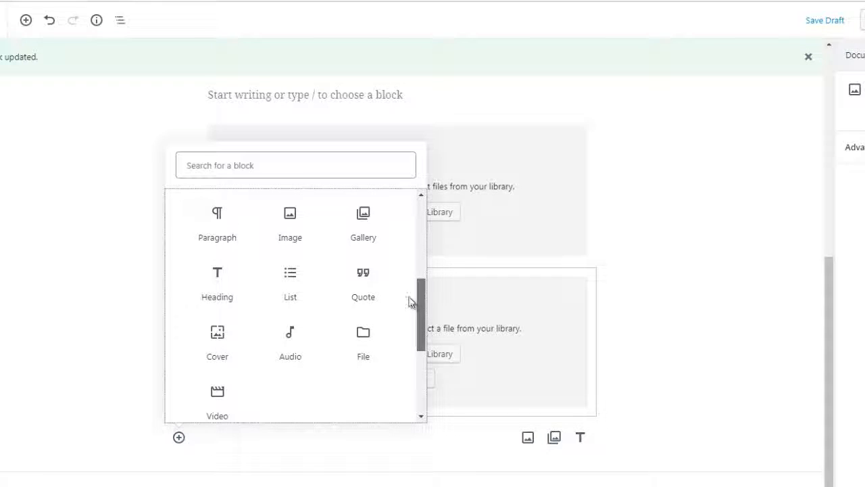
scroll(402, 300, "down", 5)
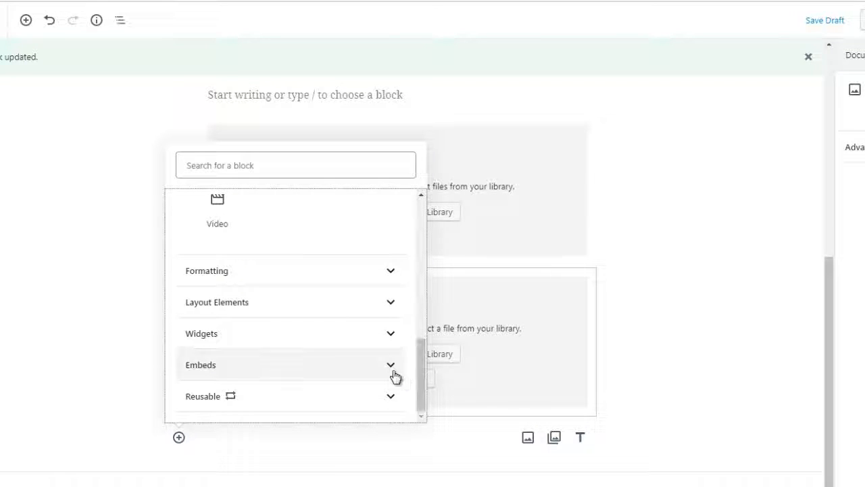
Insert a Shortcode block from the Widgets category below the Image block.
left_click(273, 338)
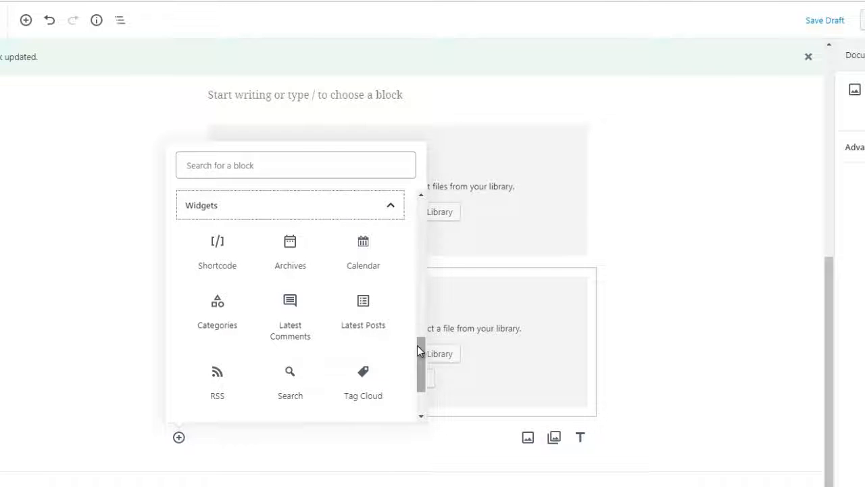
left_click_drag(417, 345, 417, 346)
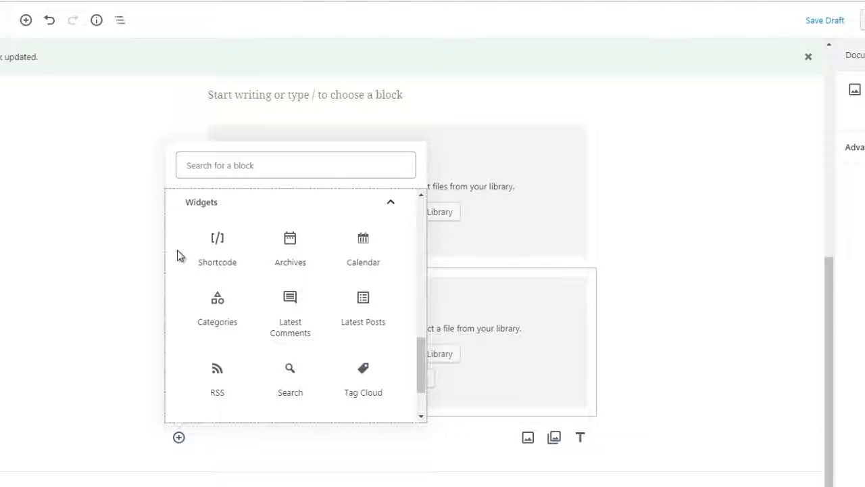
left_click(211, 249)
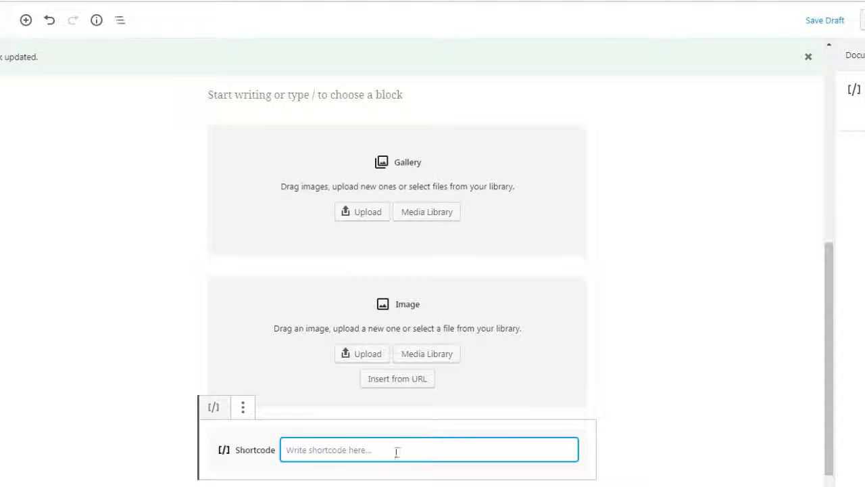
left_click_drag(833, 324, 832, 368)
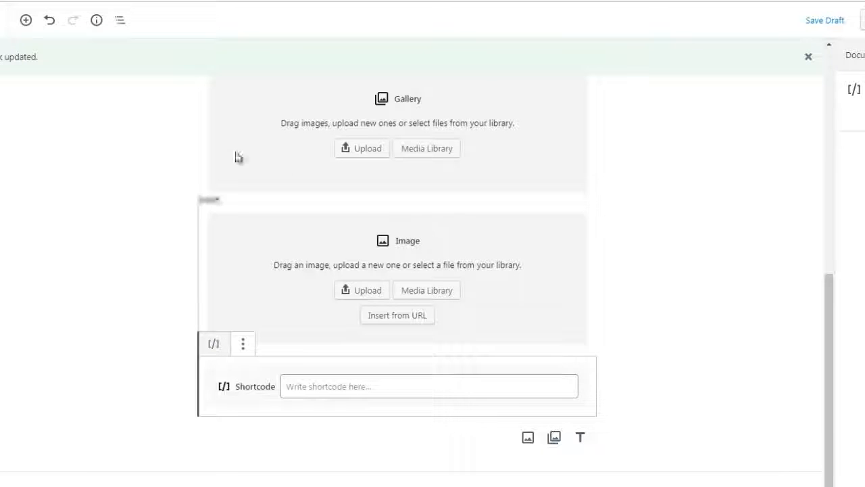
Use Block Navigation to jump to the List block in the post, and deselect it after viewing it.
left_click(119, 23)
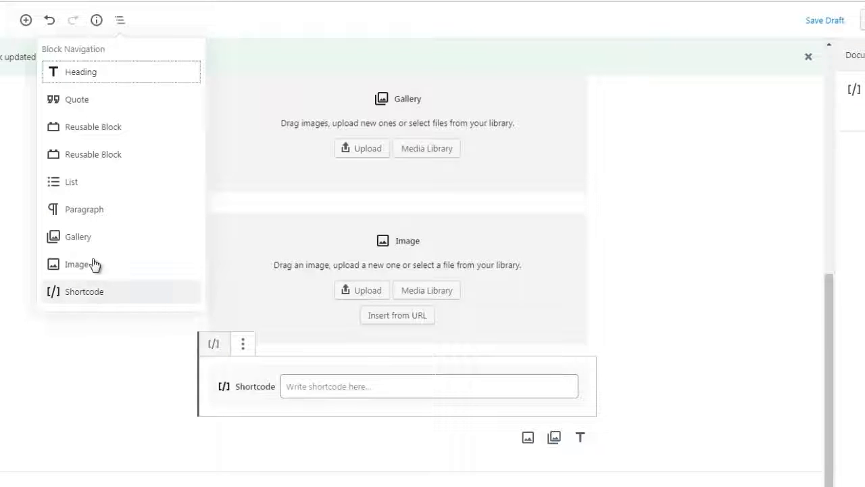
left_click(71, 184)
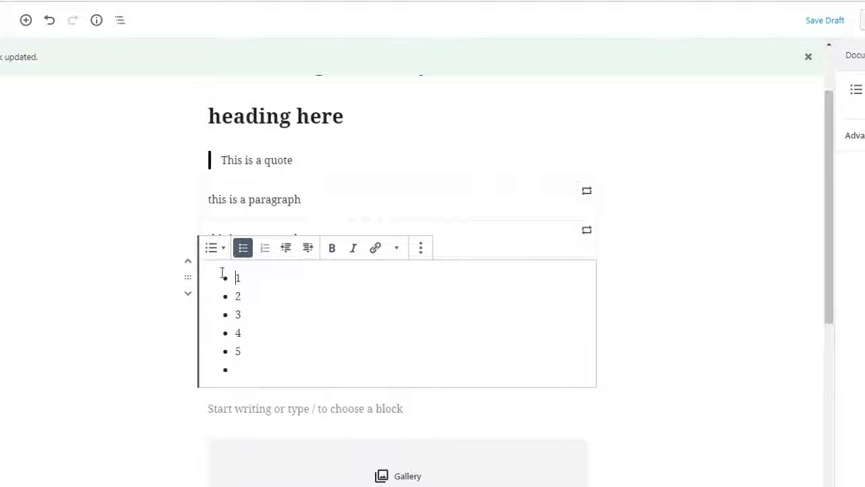
left_click(171, 220)
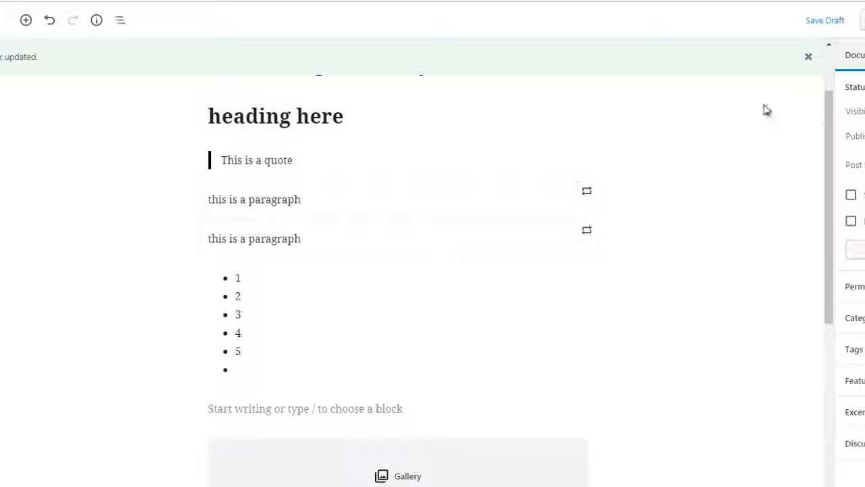
Examine the post's block outline, jump from it to the Image block below the Gallery, and clear the selection.
mouse_move(828, 128)
left_mouse_down()
mouse_move(828, 142)
mouse_move(834, 132)
left_mouse_up()
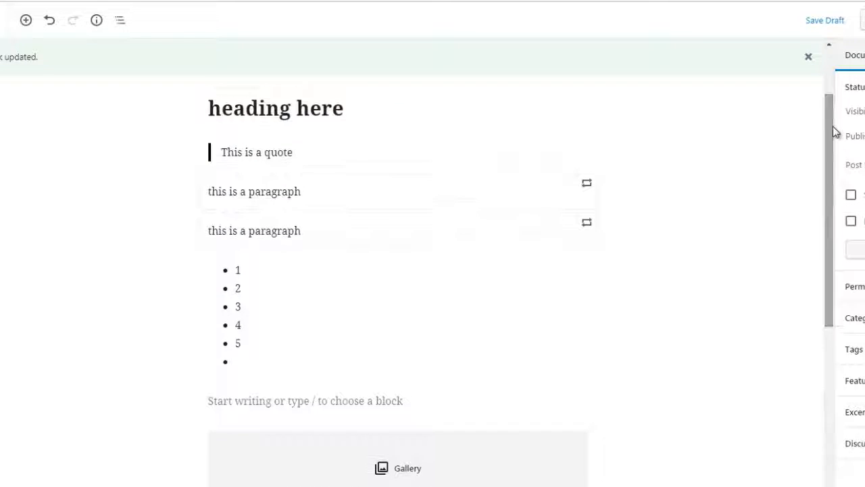
left_click(119, 22)
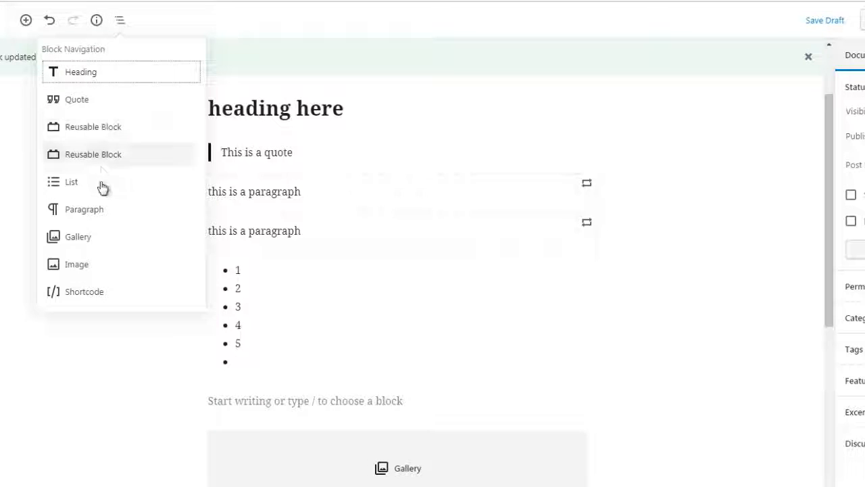
left_click(83, 264)
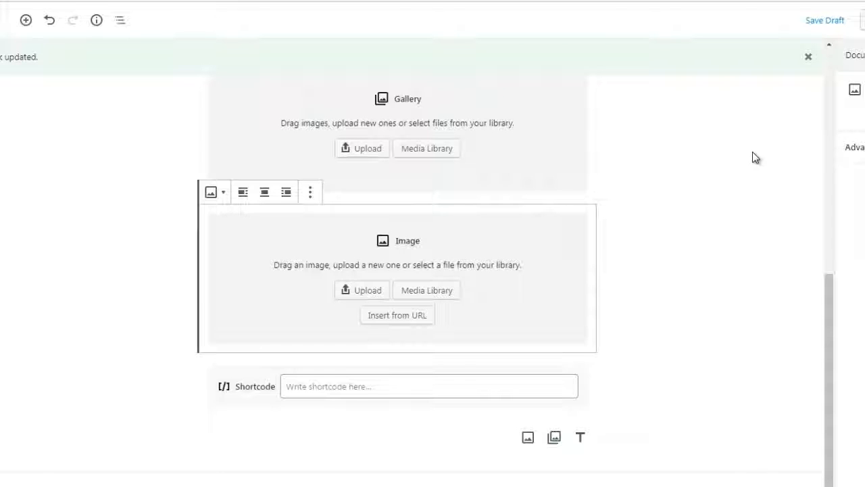
left_click(698, 182)
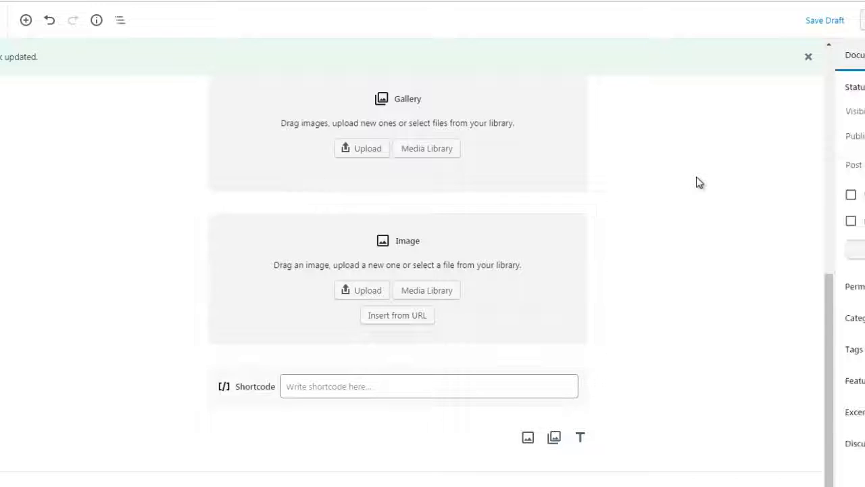